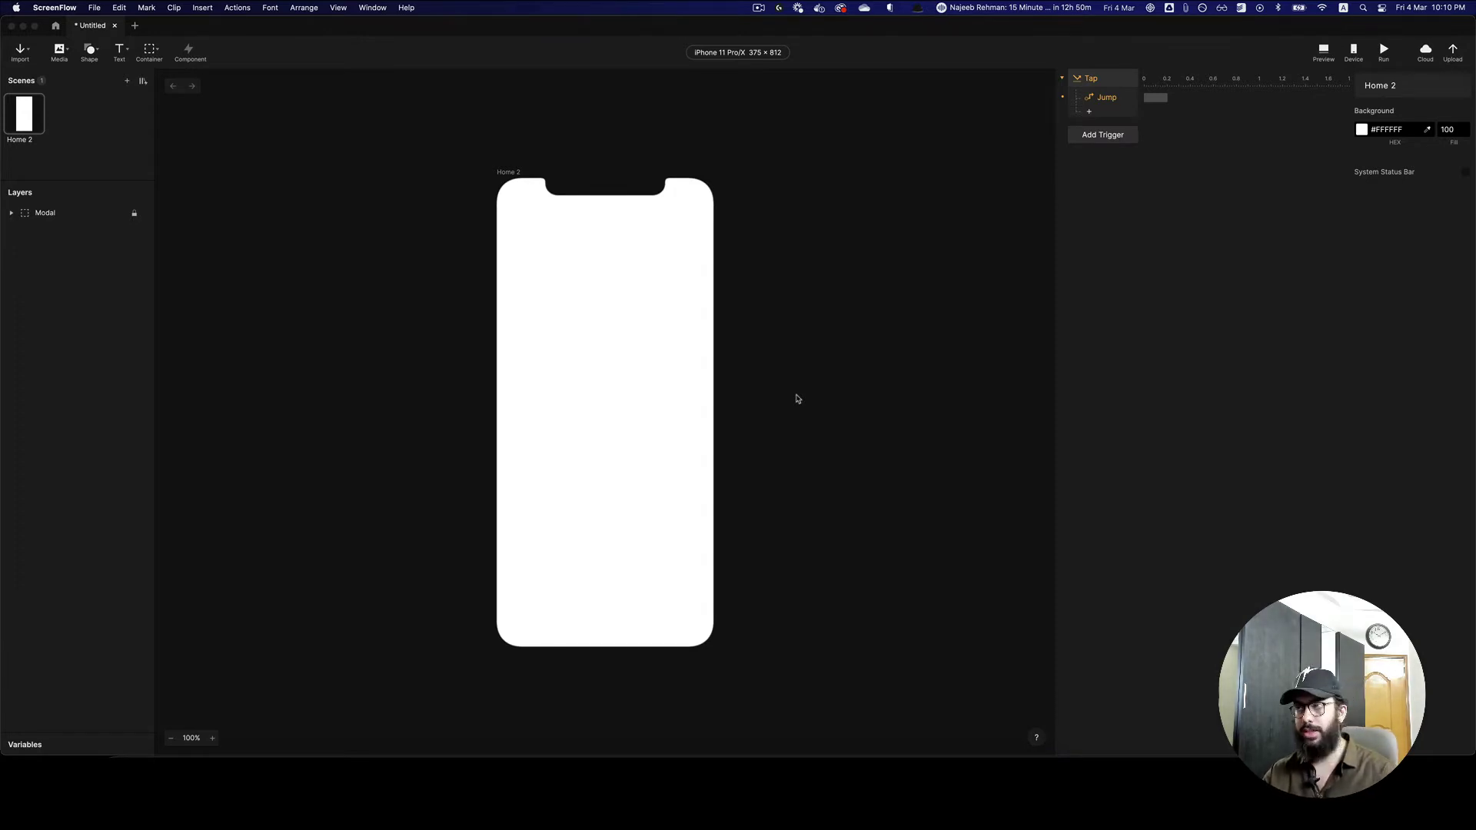
Delete the Tap trigger and its Jump response from the Home 2 scene.
left_click(1090, 78)
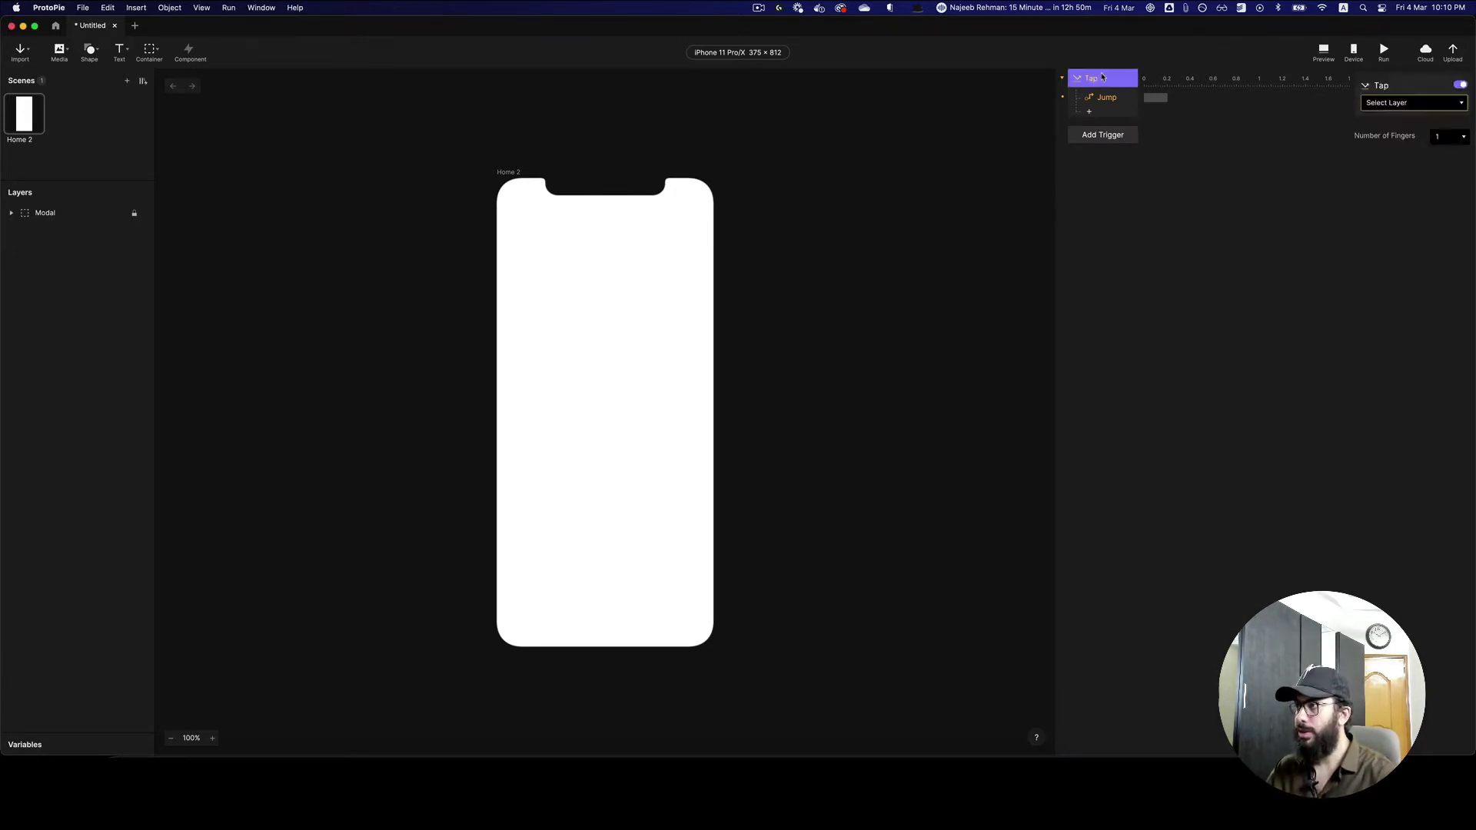
key("Delete")
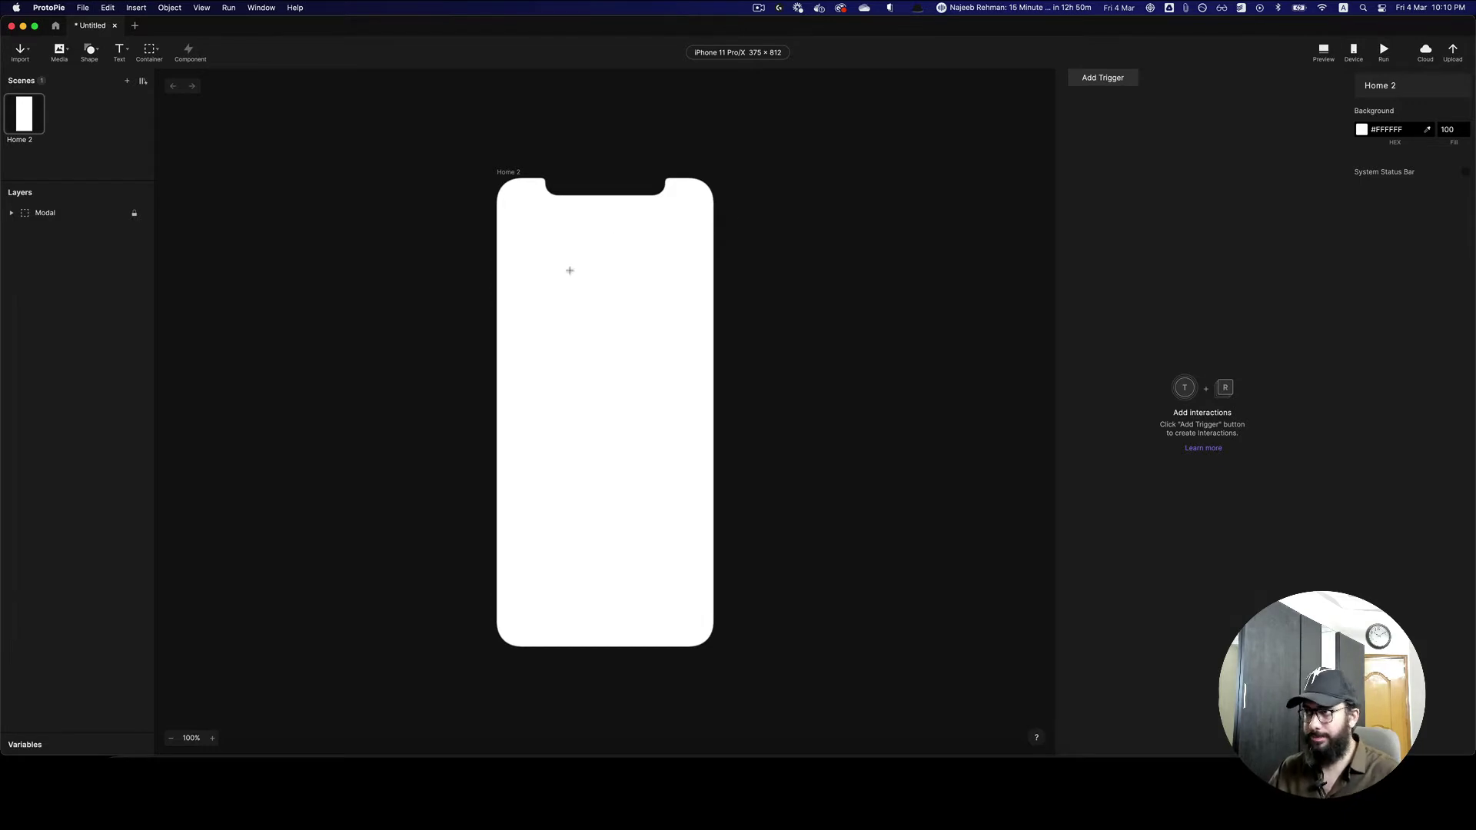
Draw a circle near the top of Home 2 and give it a blue #3D55F1 fill.
mouse_move(561, 279)
left_mouse_down()
mouse_move(685, 402)
mouse_move(632, 344)
left_mouse_up()
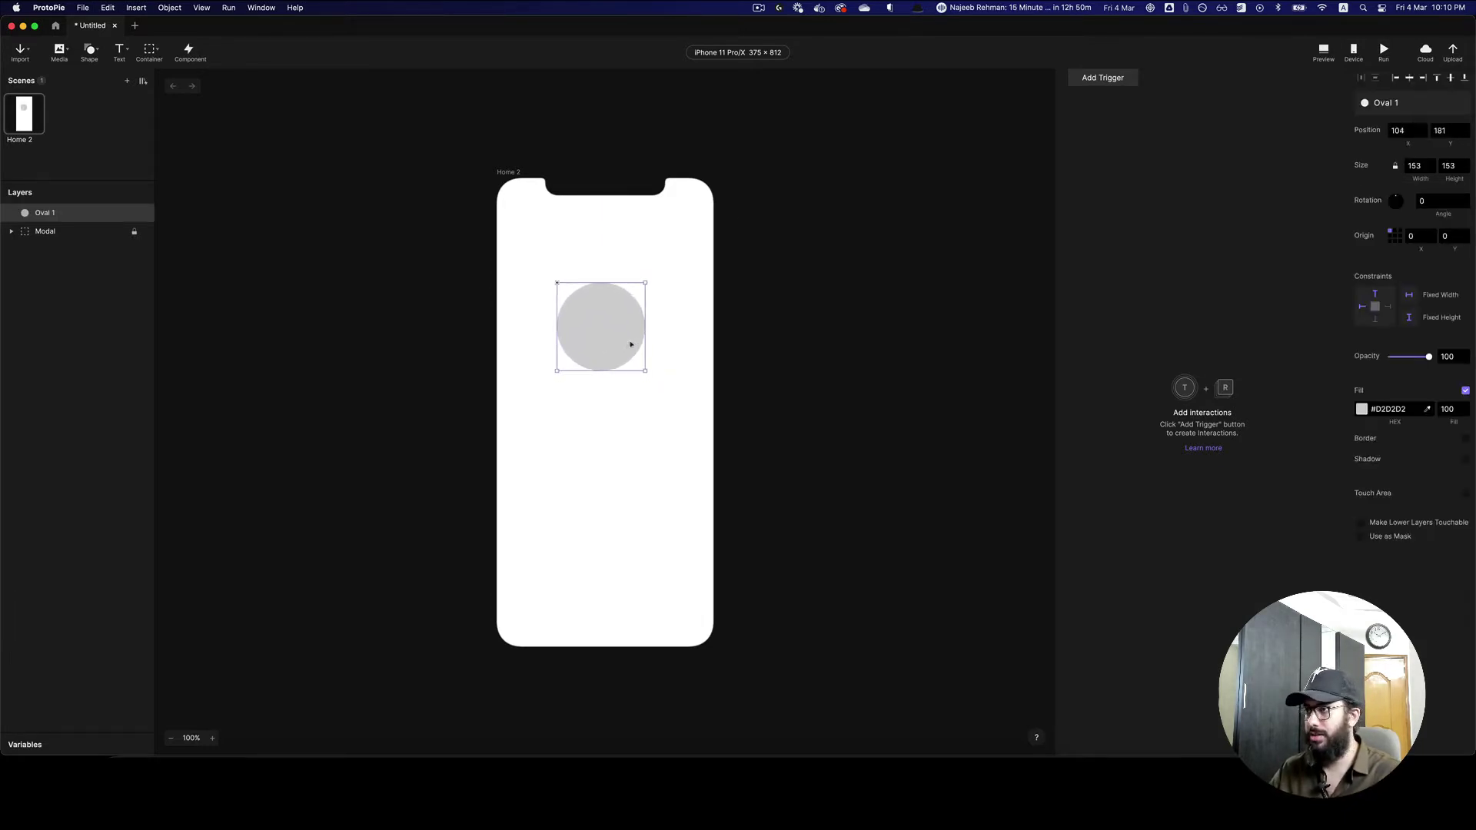
left_click(1360, 408)
left_click(1303, 308)
left_click(1260, 434)
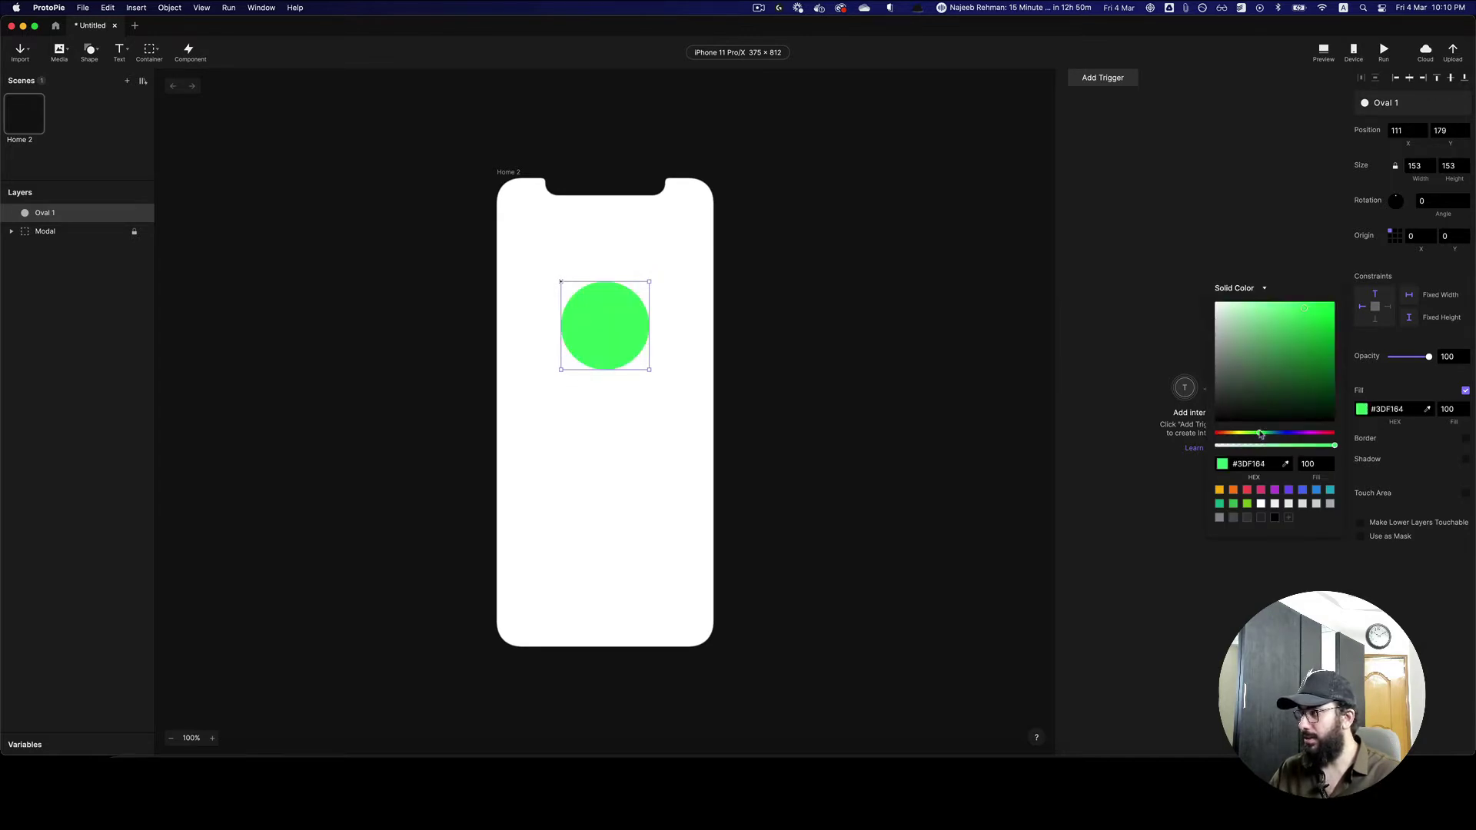
left_click_drag(1261, 434, 1291, 434)
left_click(834, 325)
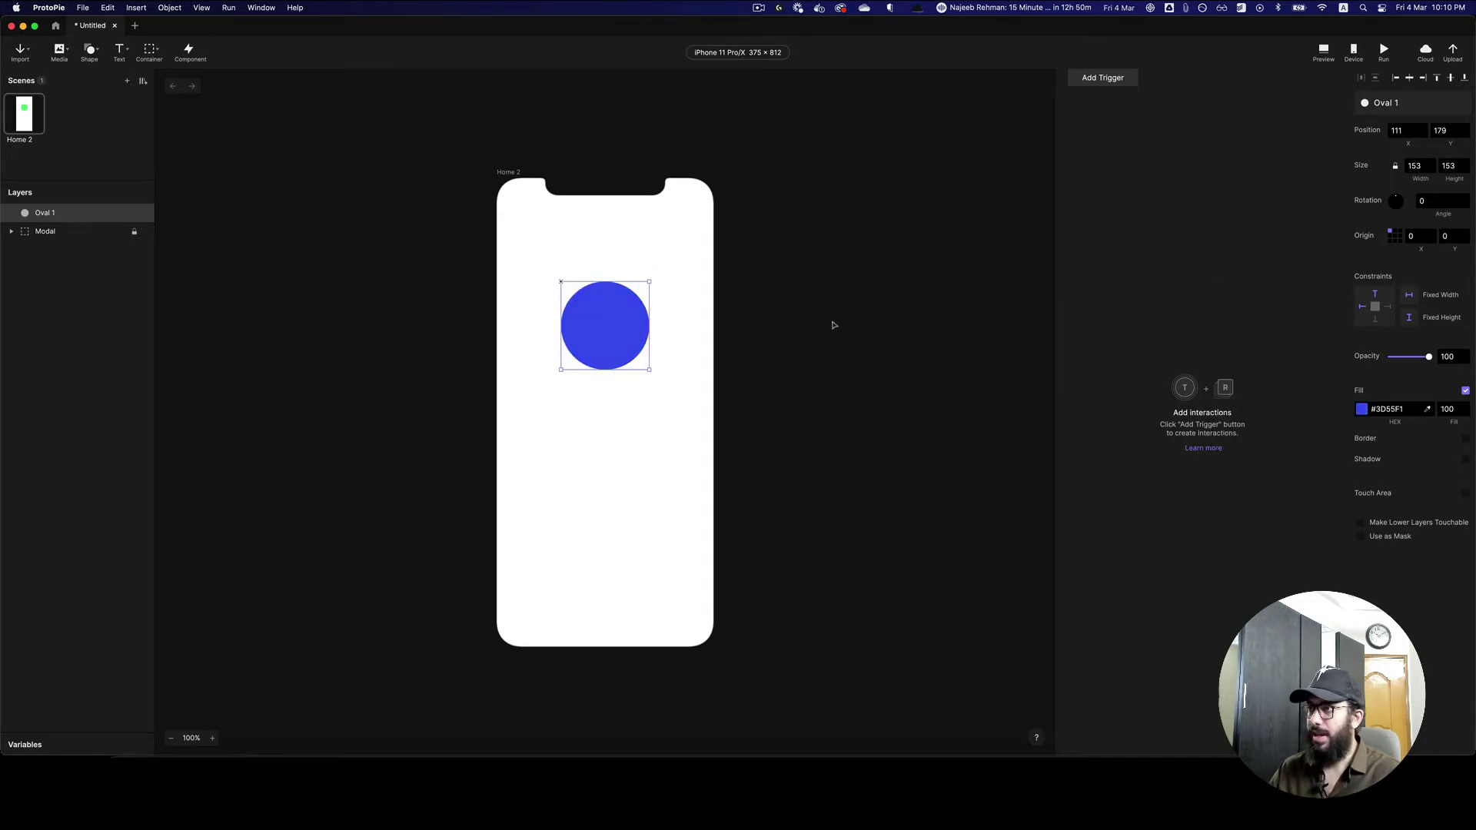
left_click(834, 325)
left_click(605, 326)
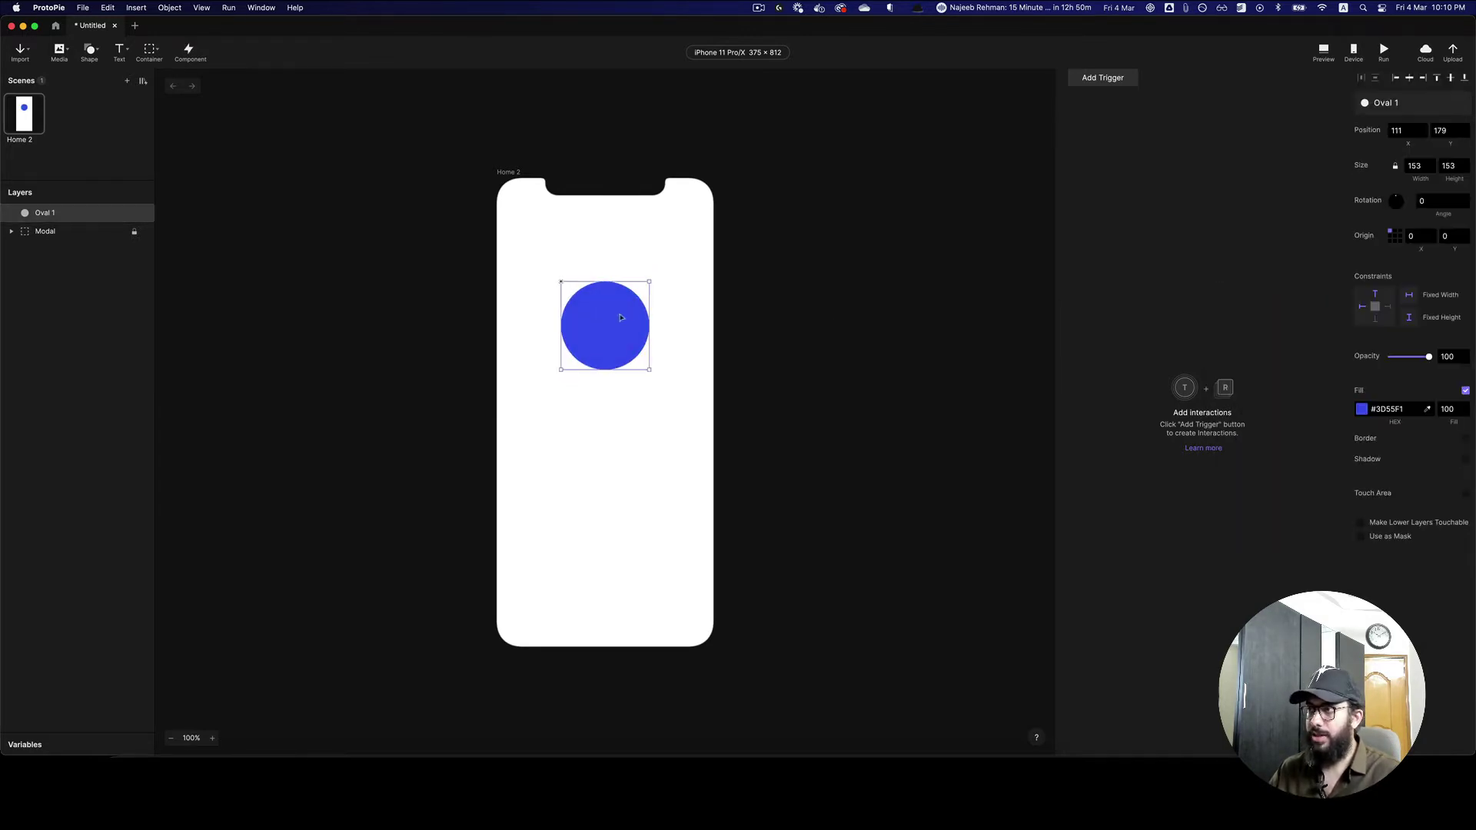
Duplicate Home 2 as Home 3 and move its circle down near the bottom.
left_click(40, 112)
key("super+d")
left_click(638, 320)
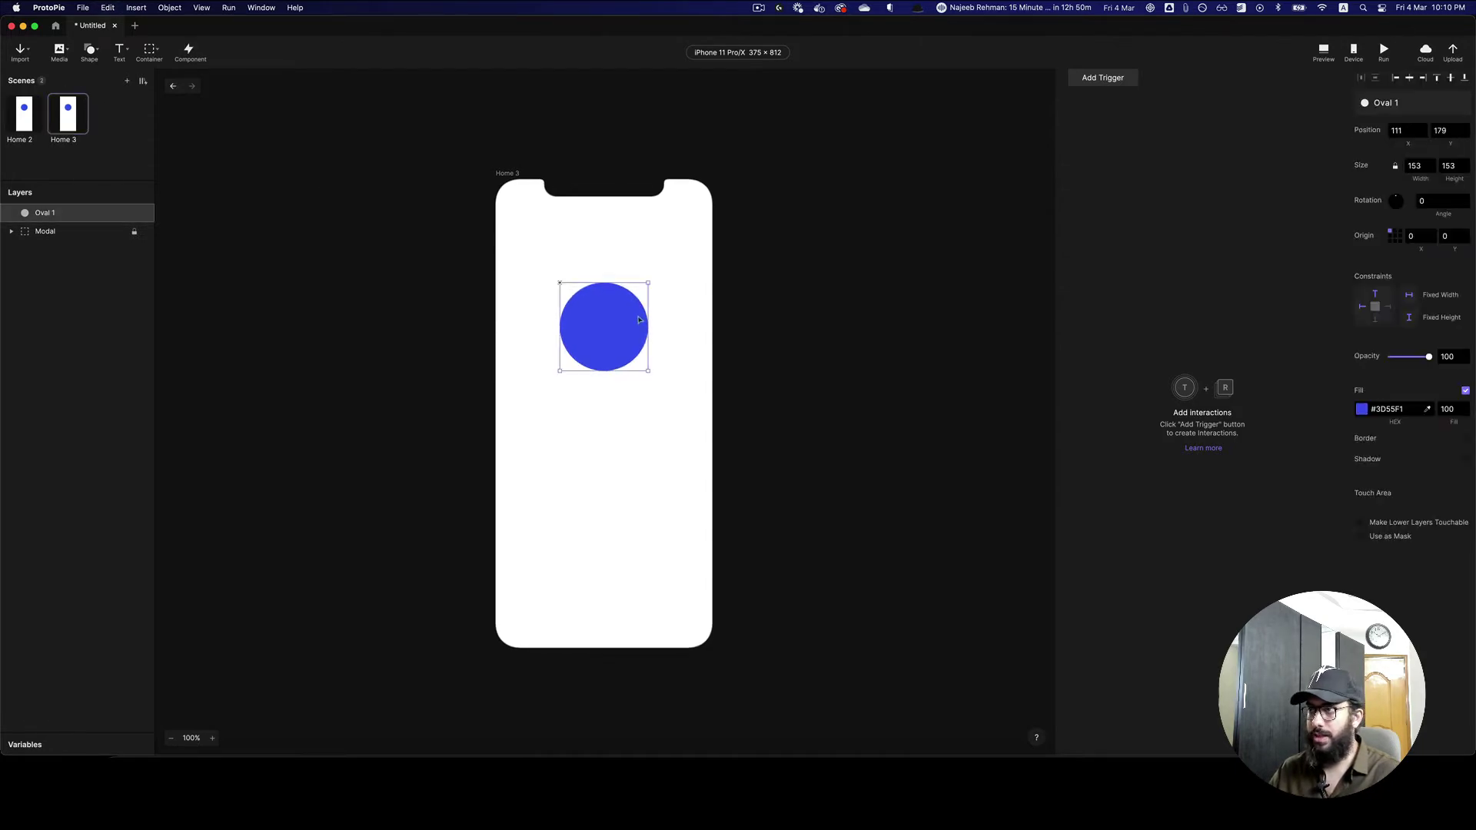
left_click_drag(638, 320, 611, 558)
left_click(816, 441)
Give Home 2's circle a Tap trigger that jumps to Home 3 with the Smart transition.
left_click(29, 114)
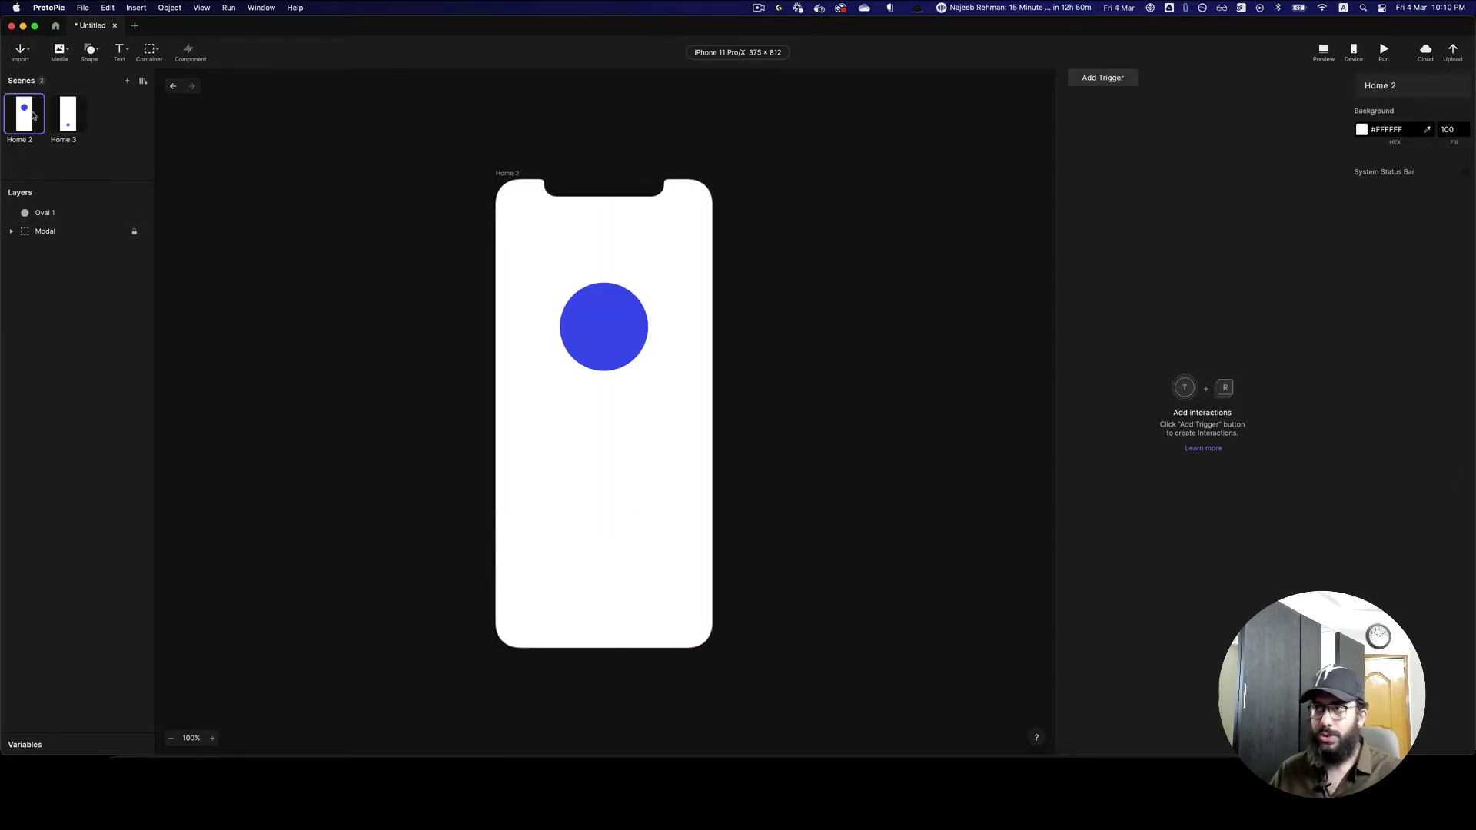
left_click(615, 329)
left_click(1103, 77)
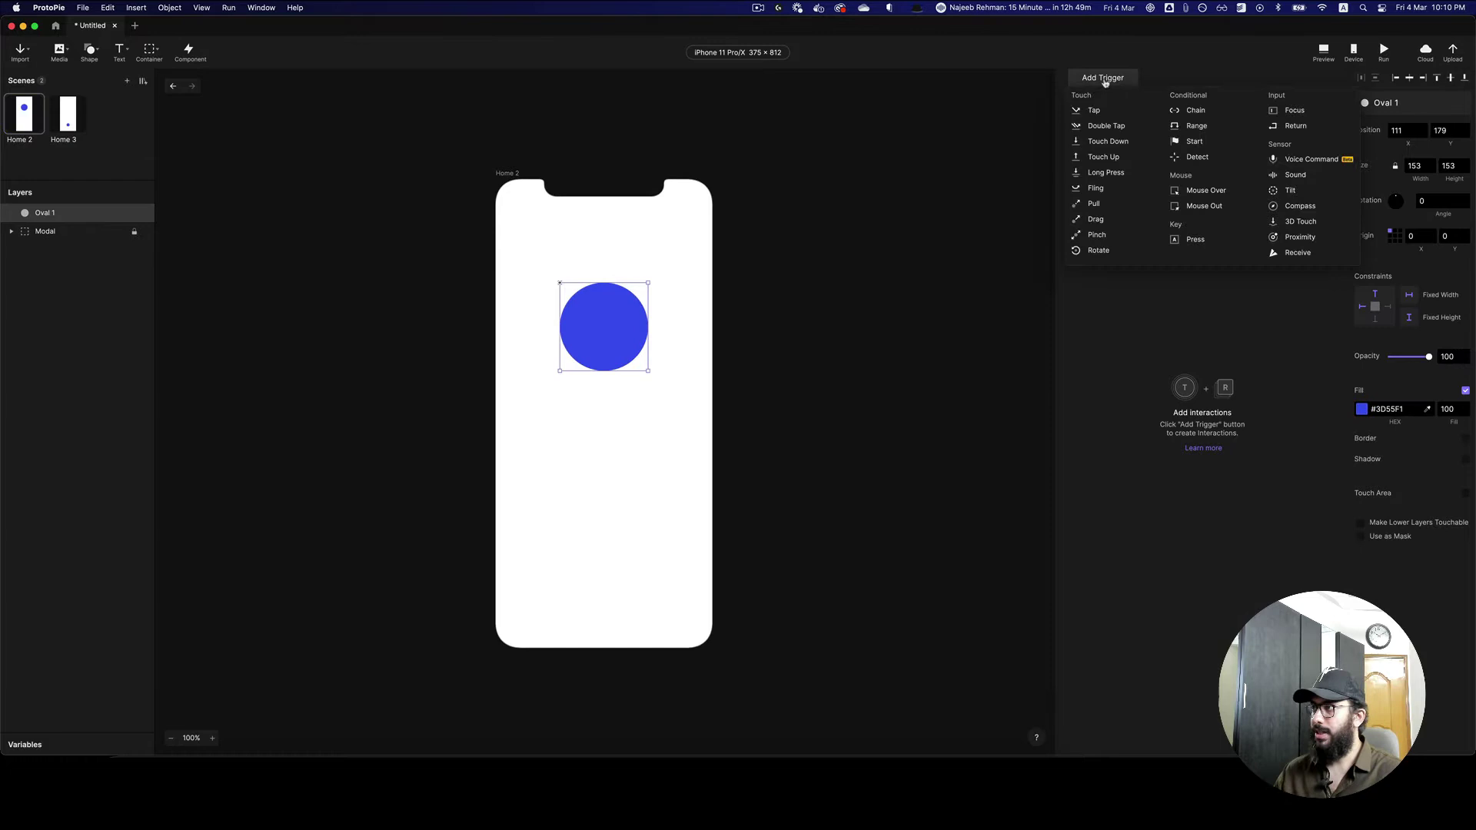
left_click(1097, 109)
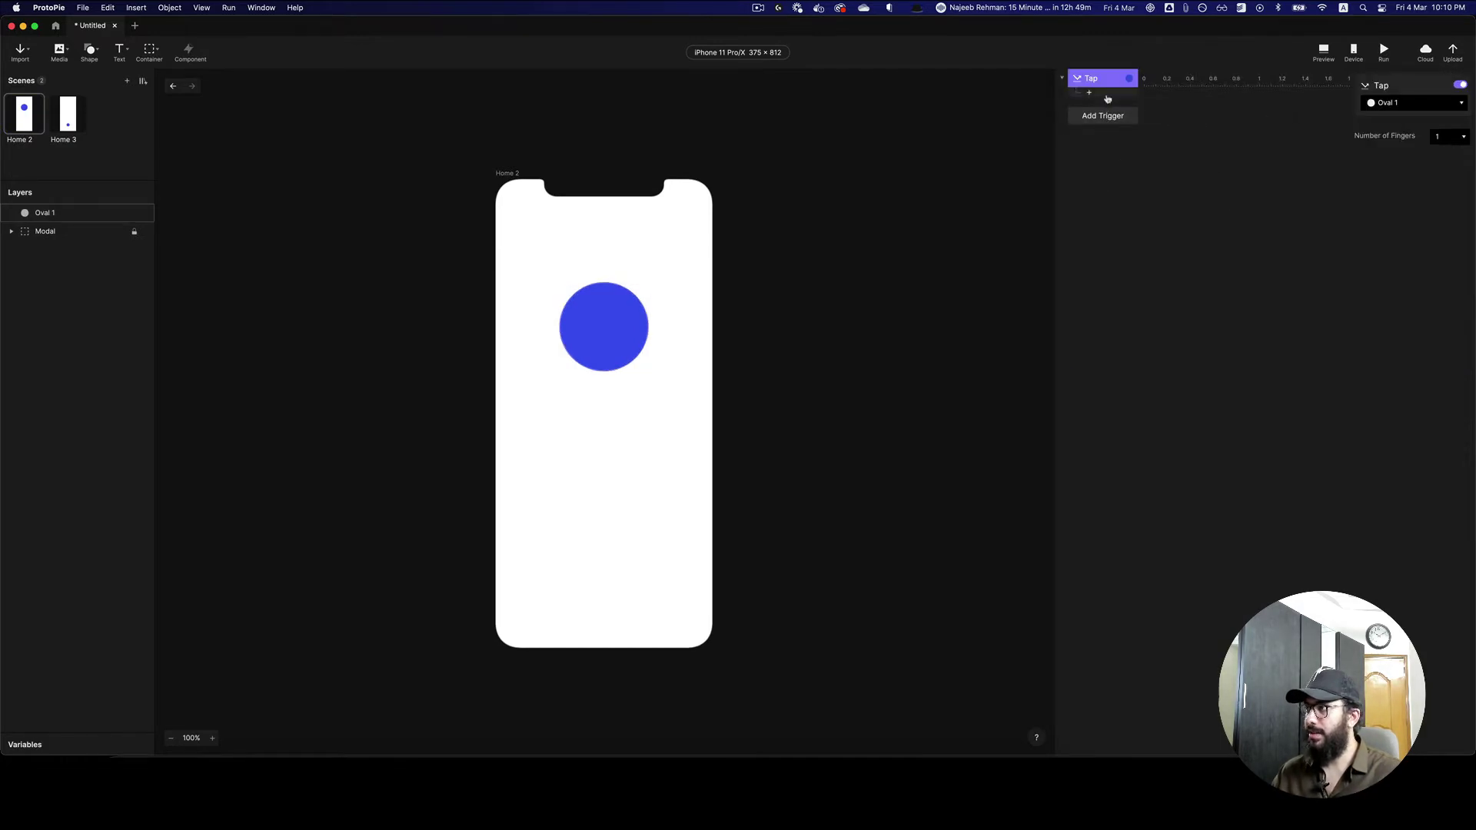
left_click(1105, 95)
left_click(1213, 112)
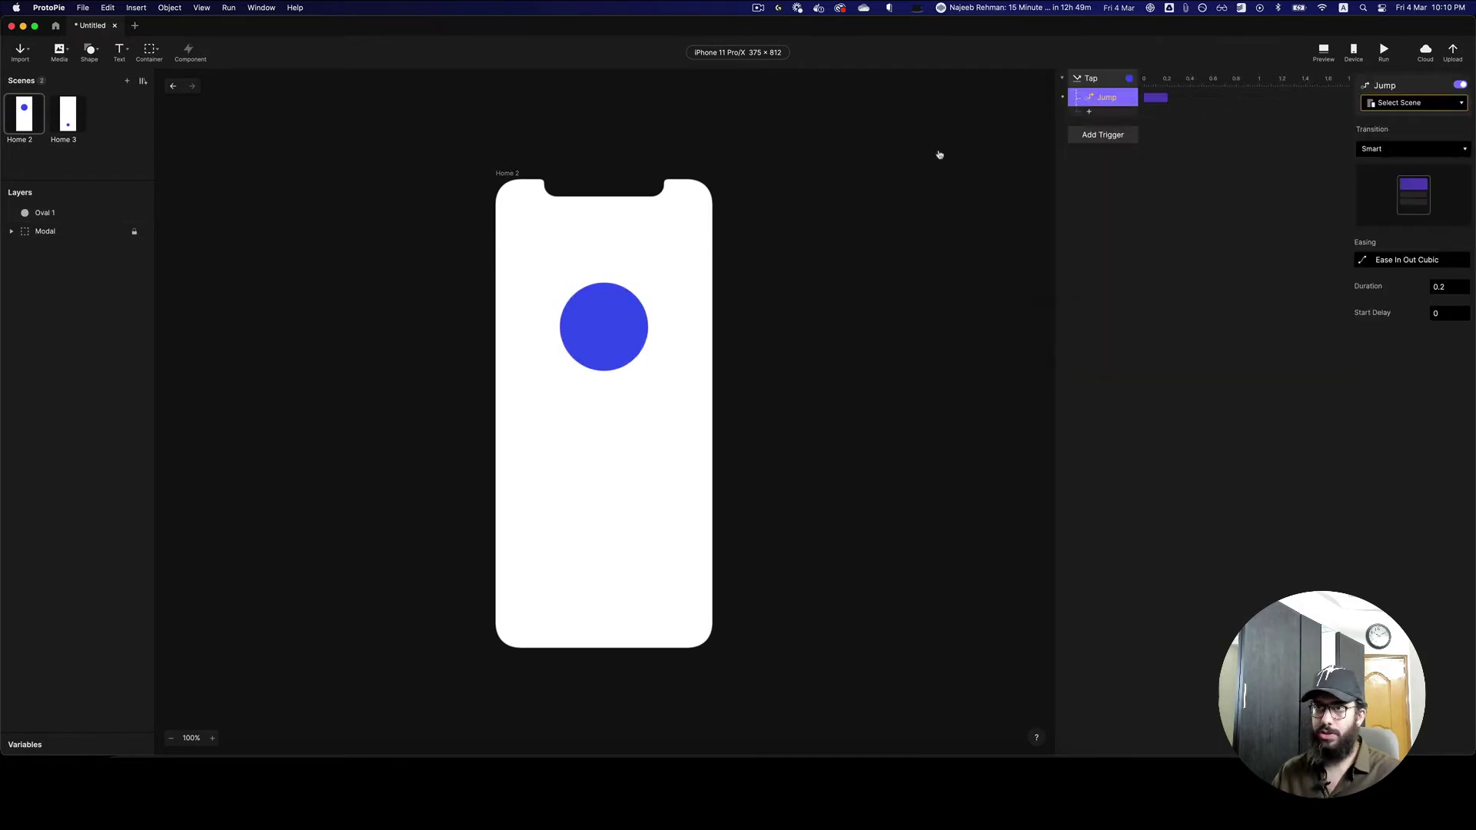
left_click(1416, 108)
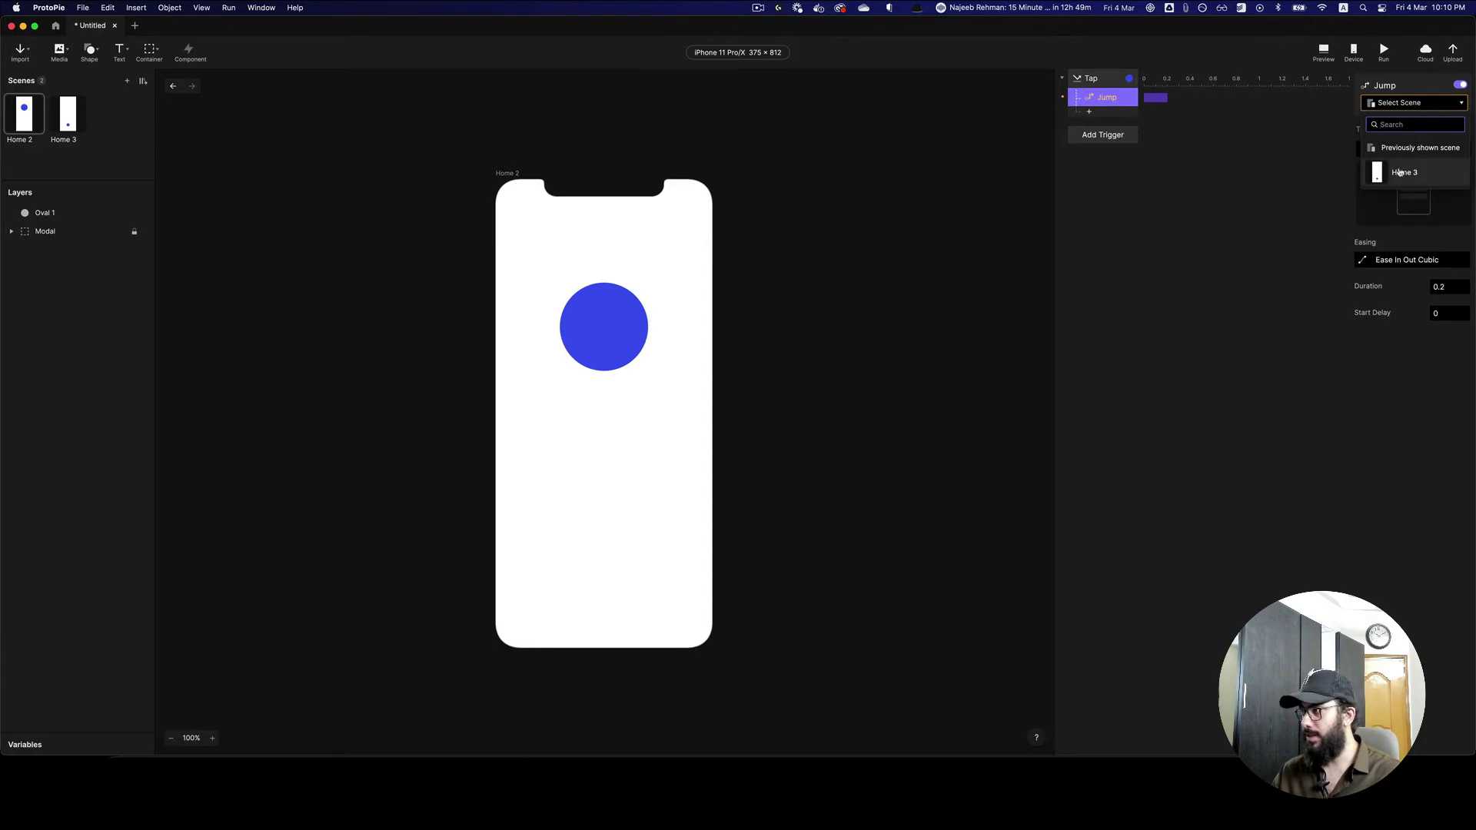
left_click(1400, 173)
left_click(1380, 154)
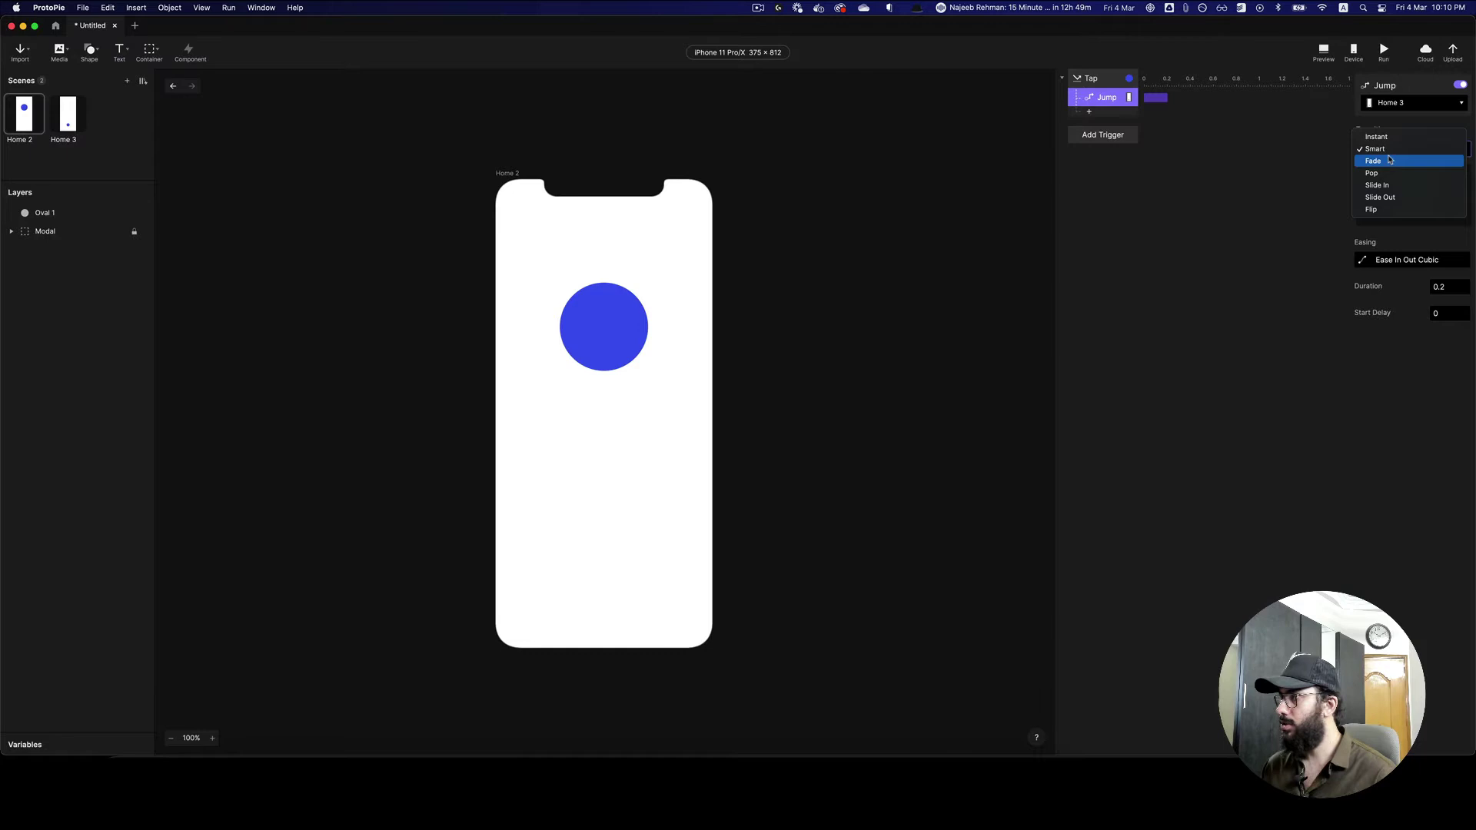
left_click(1378, 148)
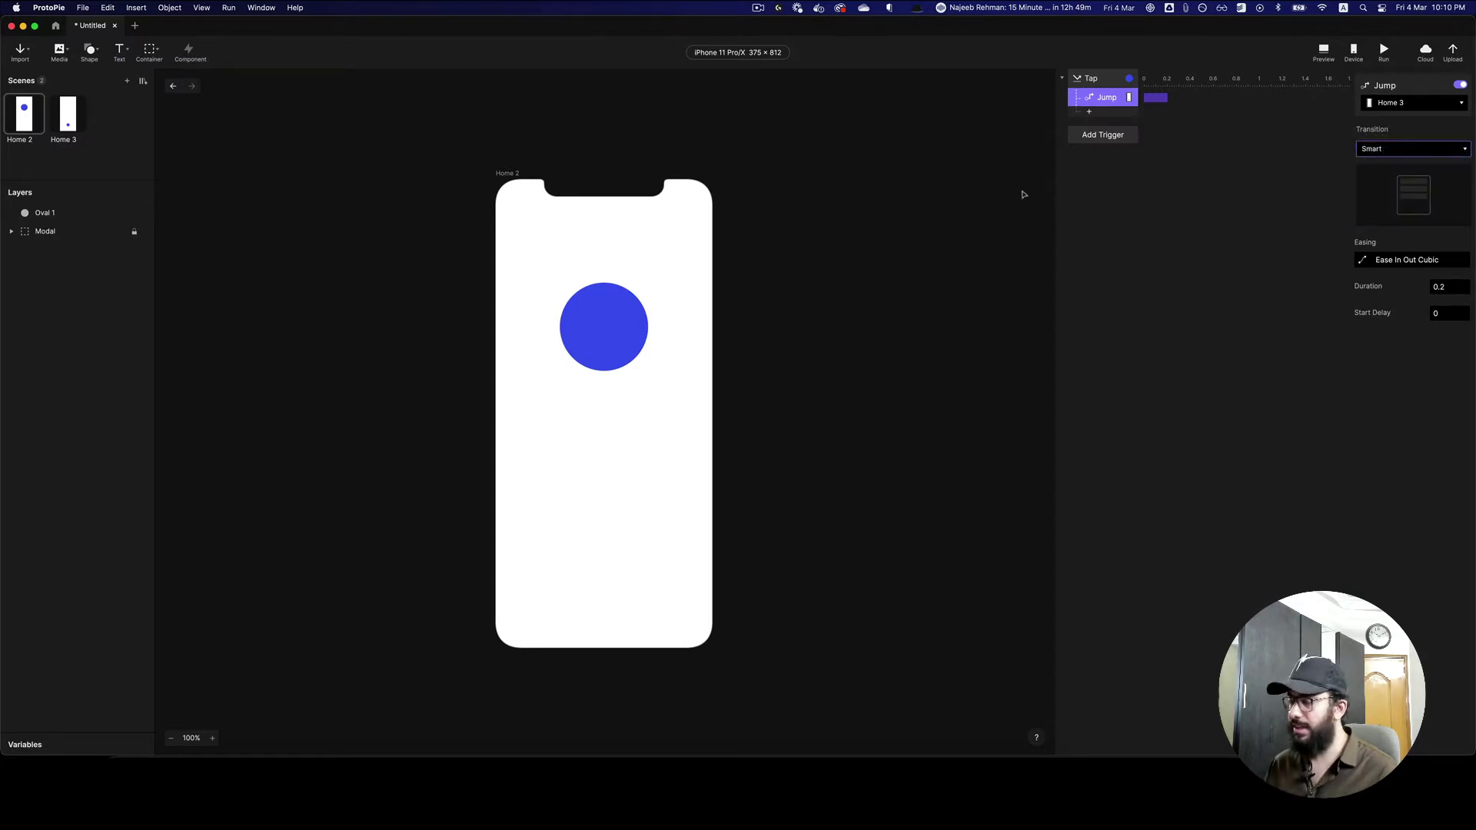
Give Home 3's circle a Tap trigger with a Jump back to Home 2.
left_click(73, 123)
left_click(584, 567)
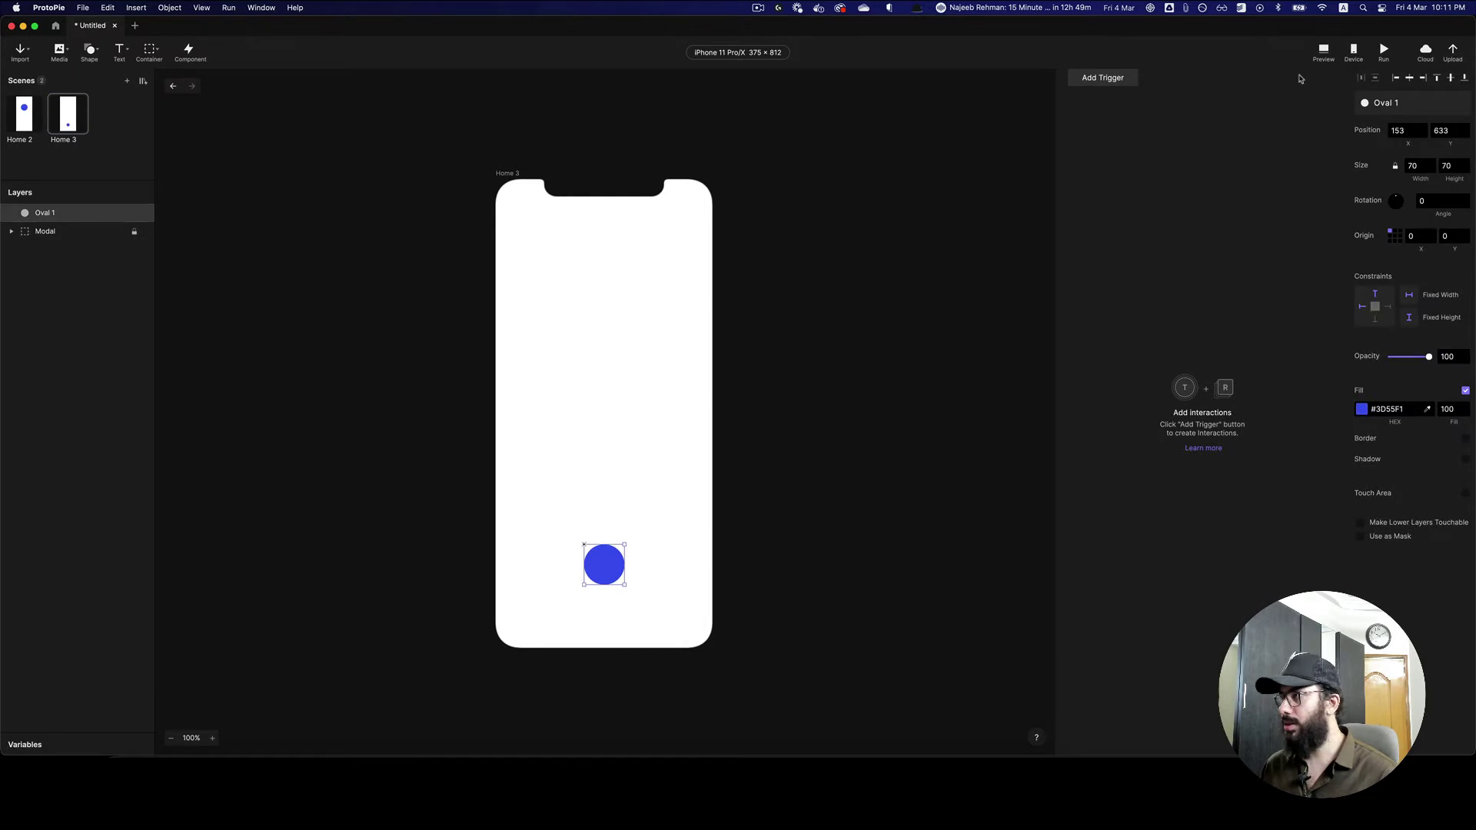
left_click(1127, 86)
left_click(1107, 110)
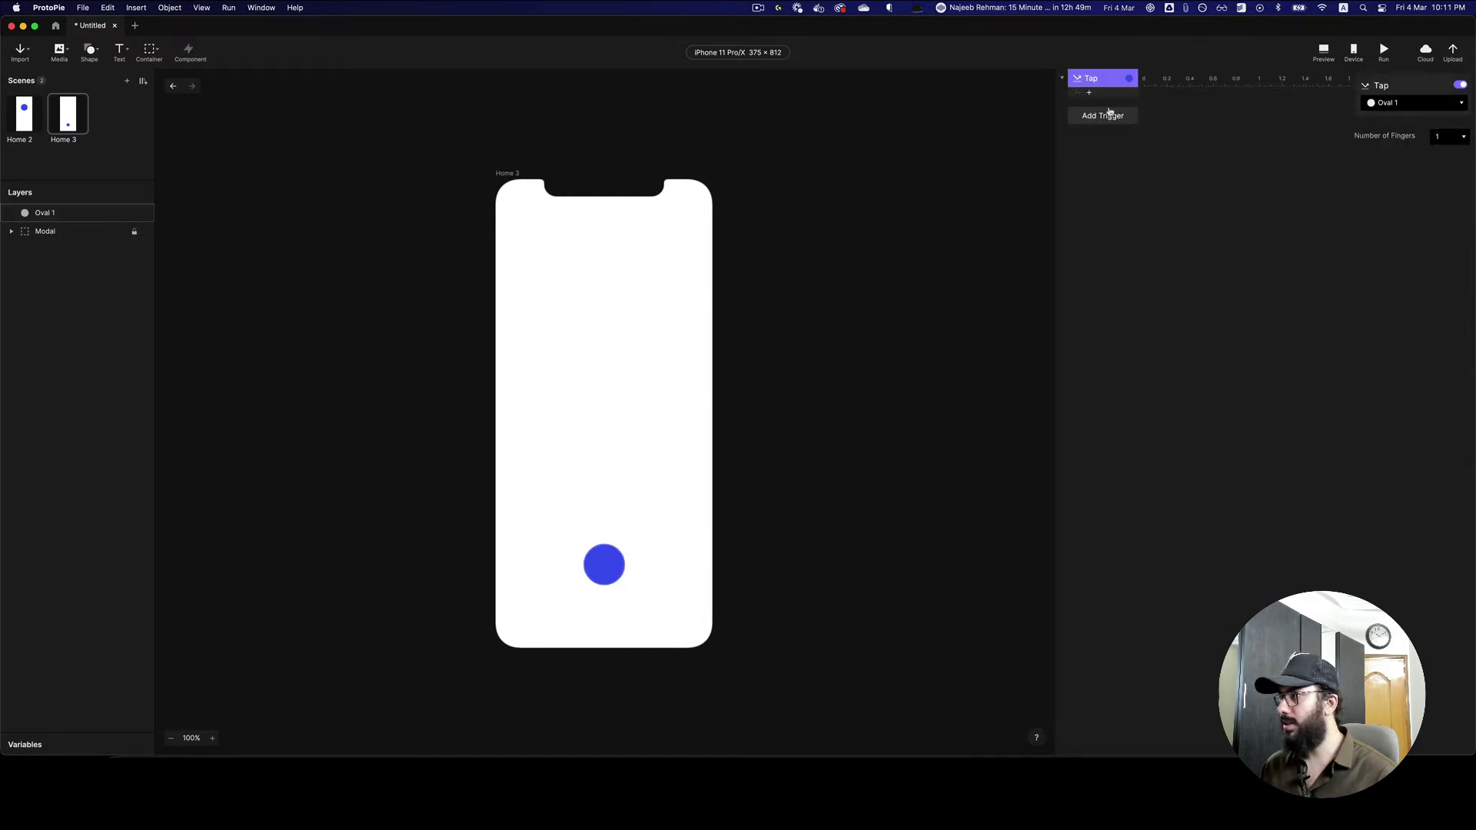
left_click(1397, 99)
left_click(1089, 92)
left_click(1089, 92)
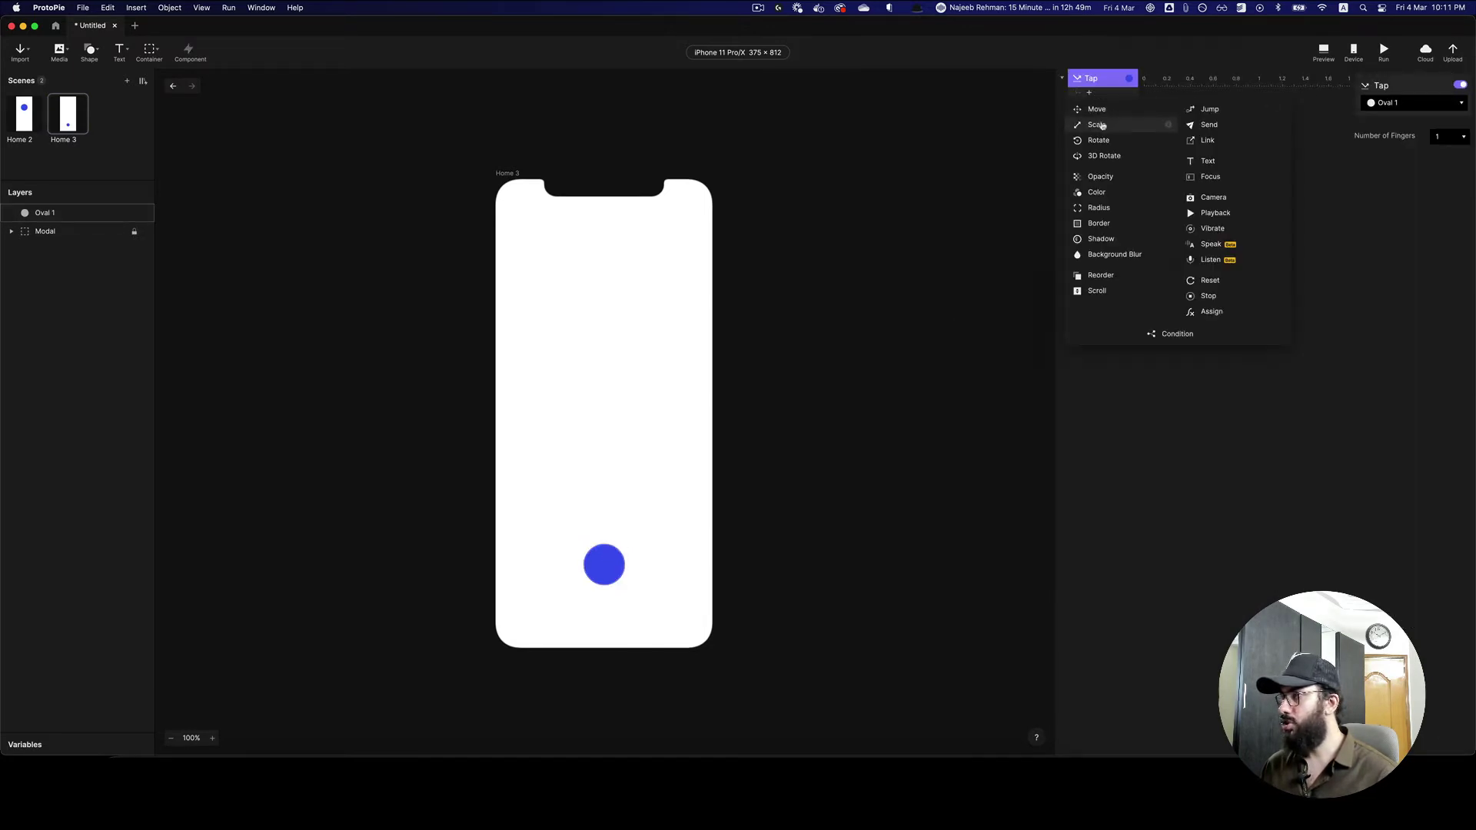
left_click(1209, 109)
left_click(1460, 103)
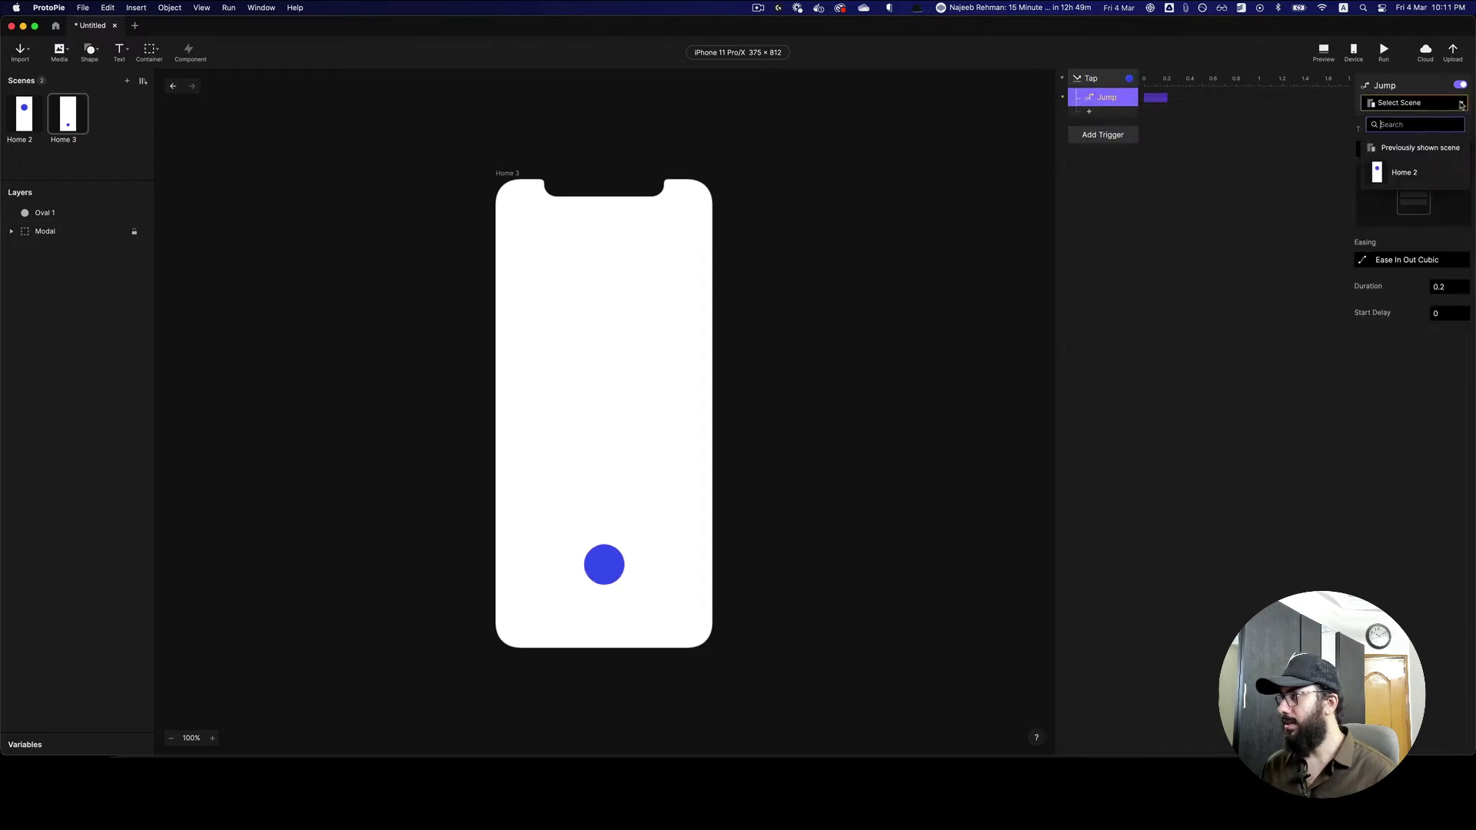
left_click(1404, 172)
left_click(1397, 148)
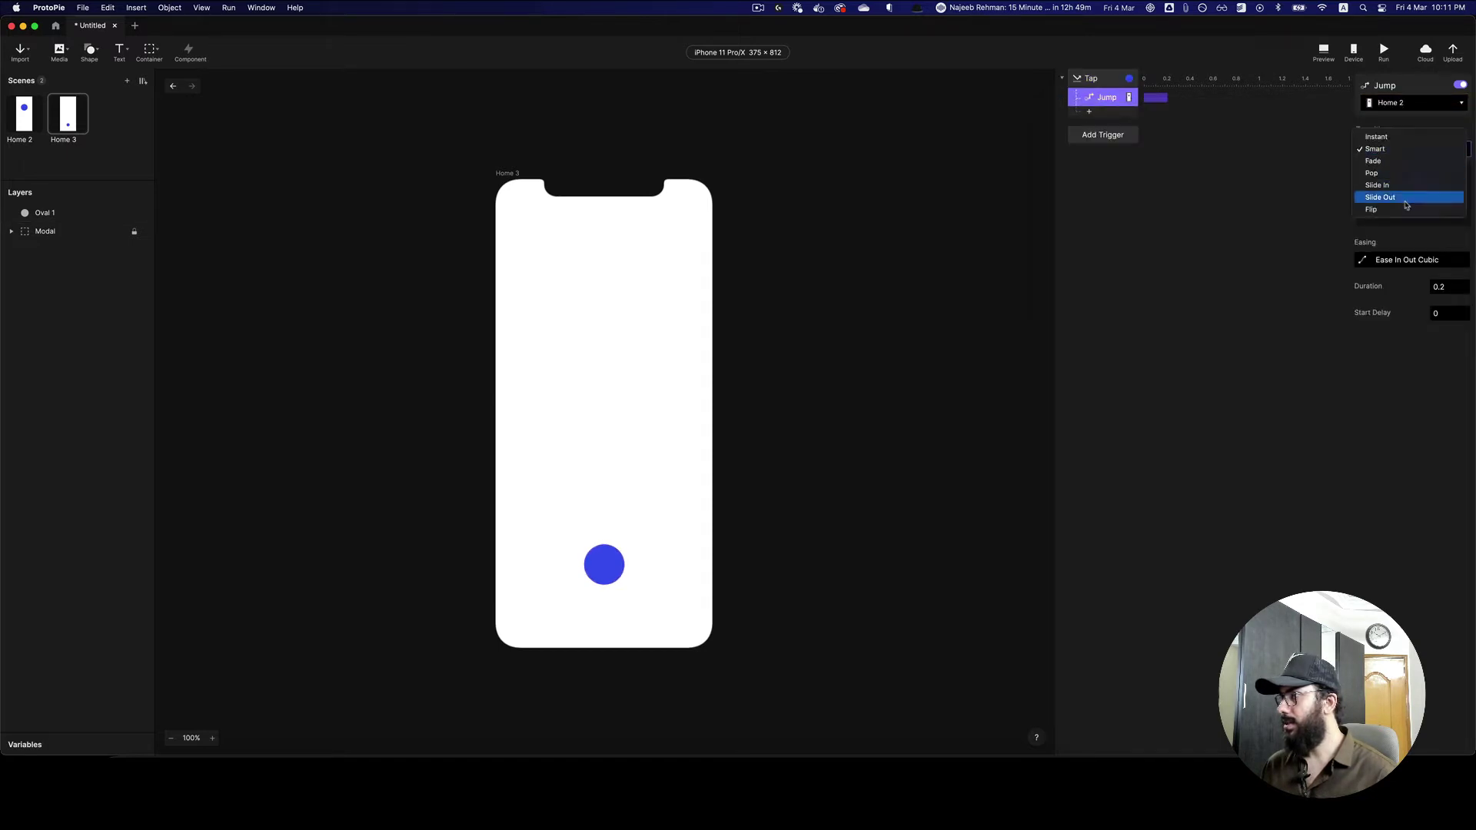
Keep the Smart transition, then preview the prototype by tapping the circle to jump between scenes.
left_click(1395, 149)
left_click(1323, 52)
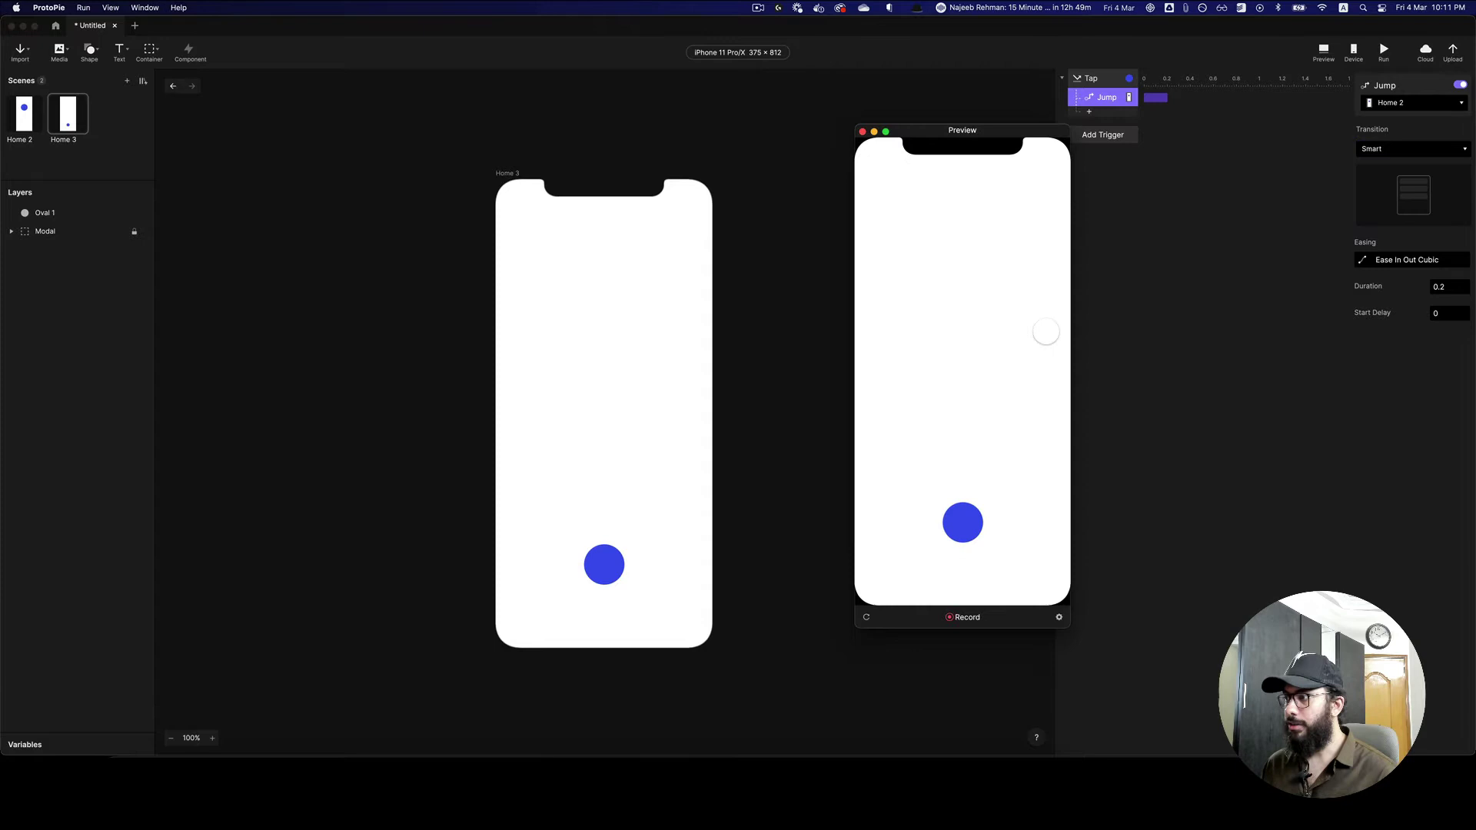
left_click(967, 536)
left_click(967, 536)
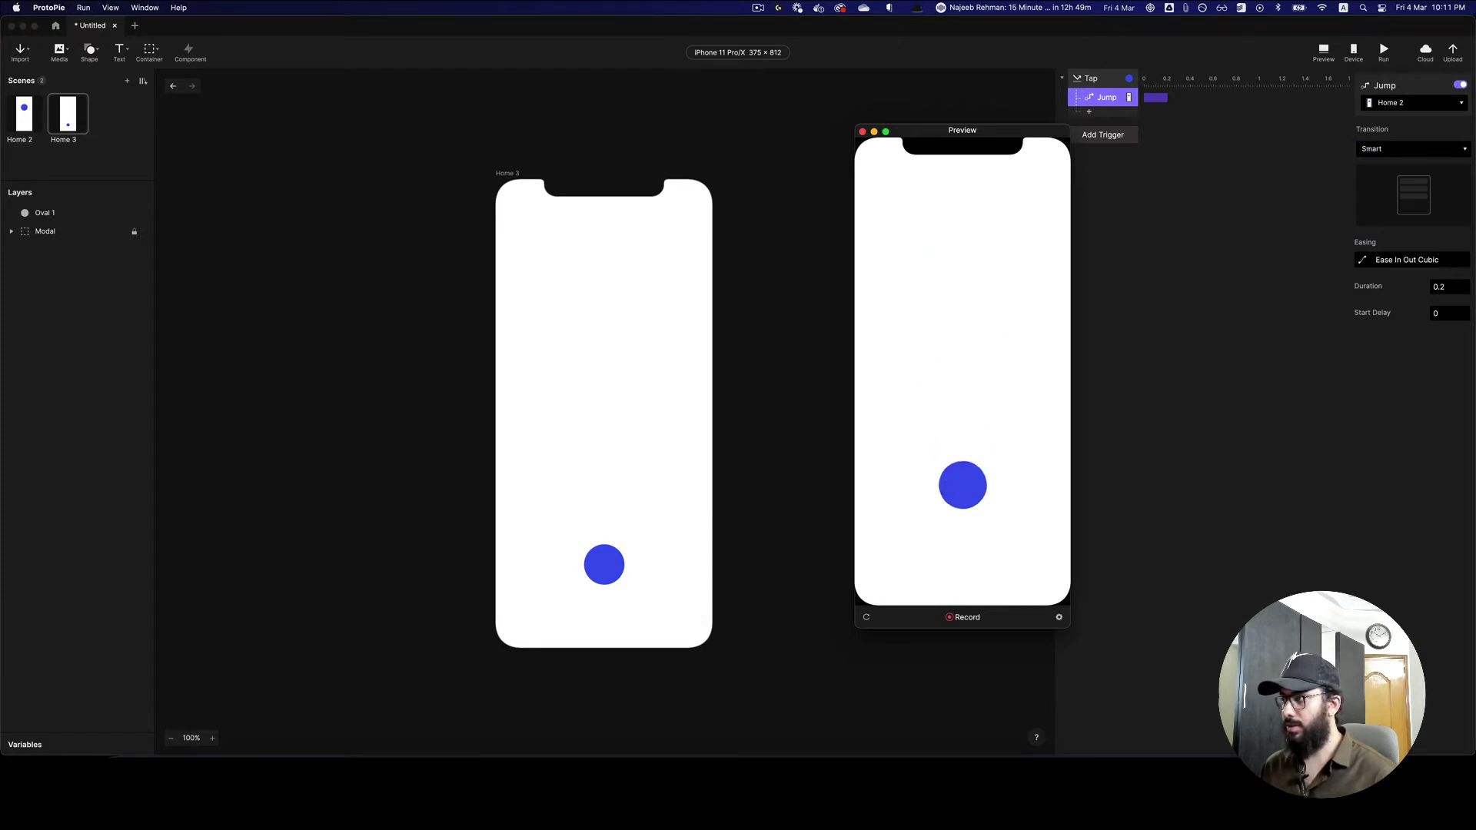
Reset the preview twice to replay the circle's jump, then close the Preview window.
key("super+r")
left_click(964, 516)
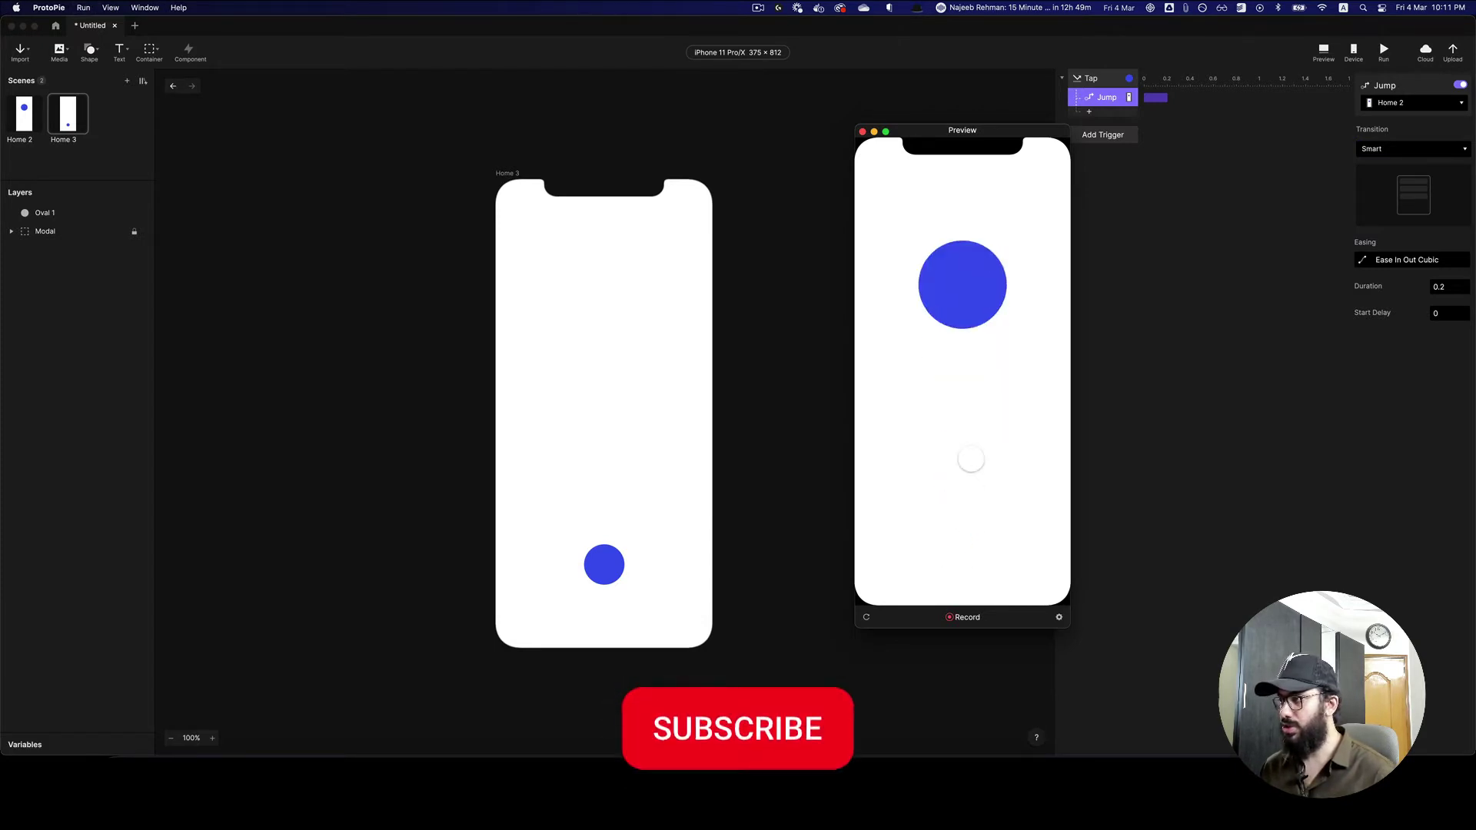
key("super+r")
left_click(963, 519)
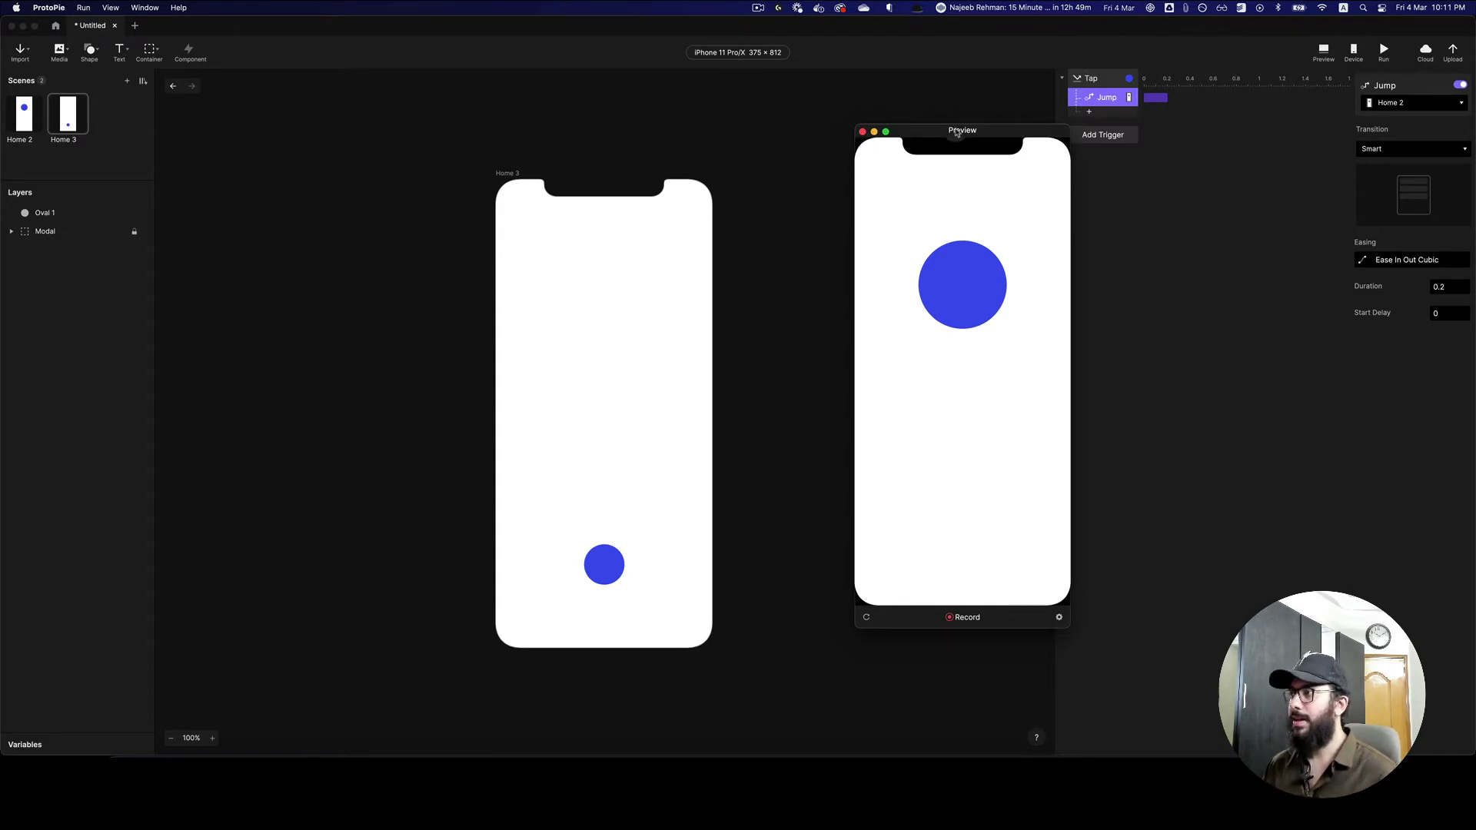
left_click_drag(944, 137, 879, 180)
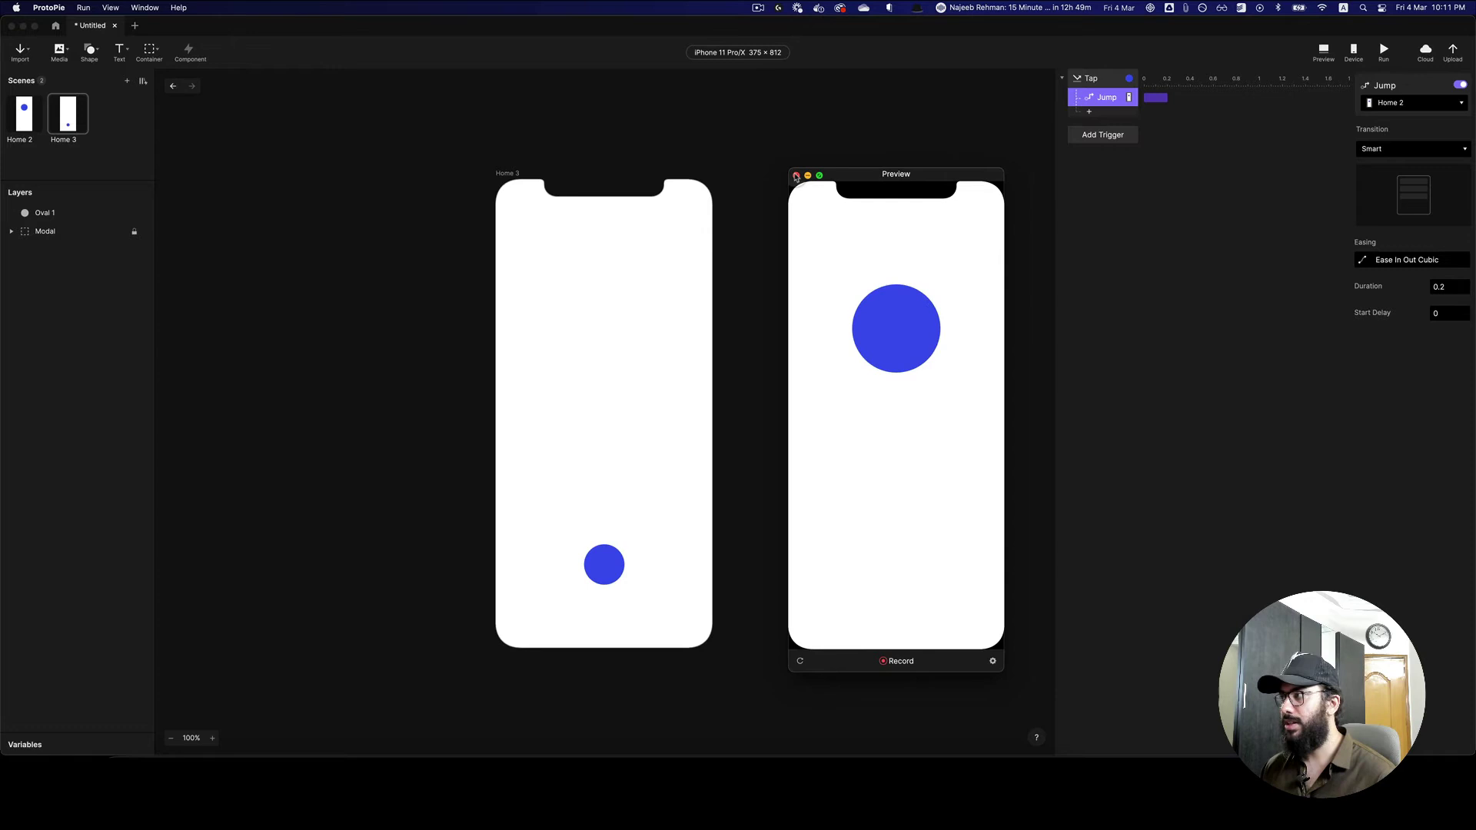
left_click(796, 176)
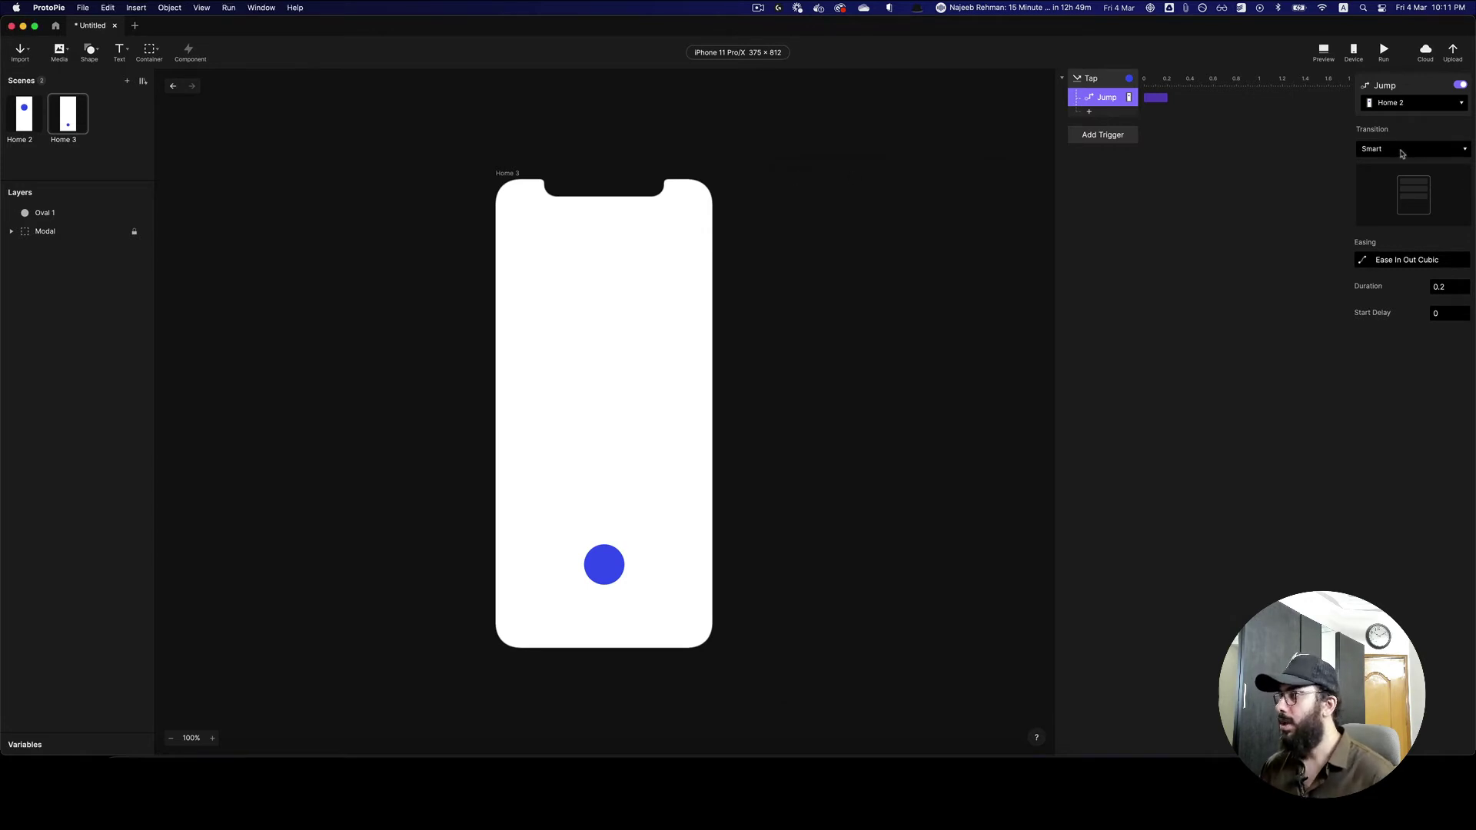
Change Home 3's Jump easing from Ease In Out Cubic to Ease In Out Bounce.
left_click(1374, 264)
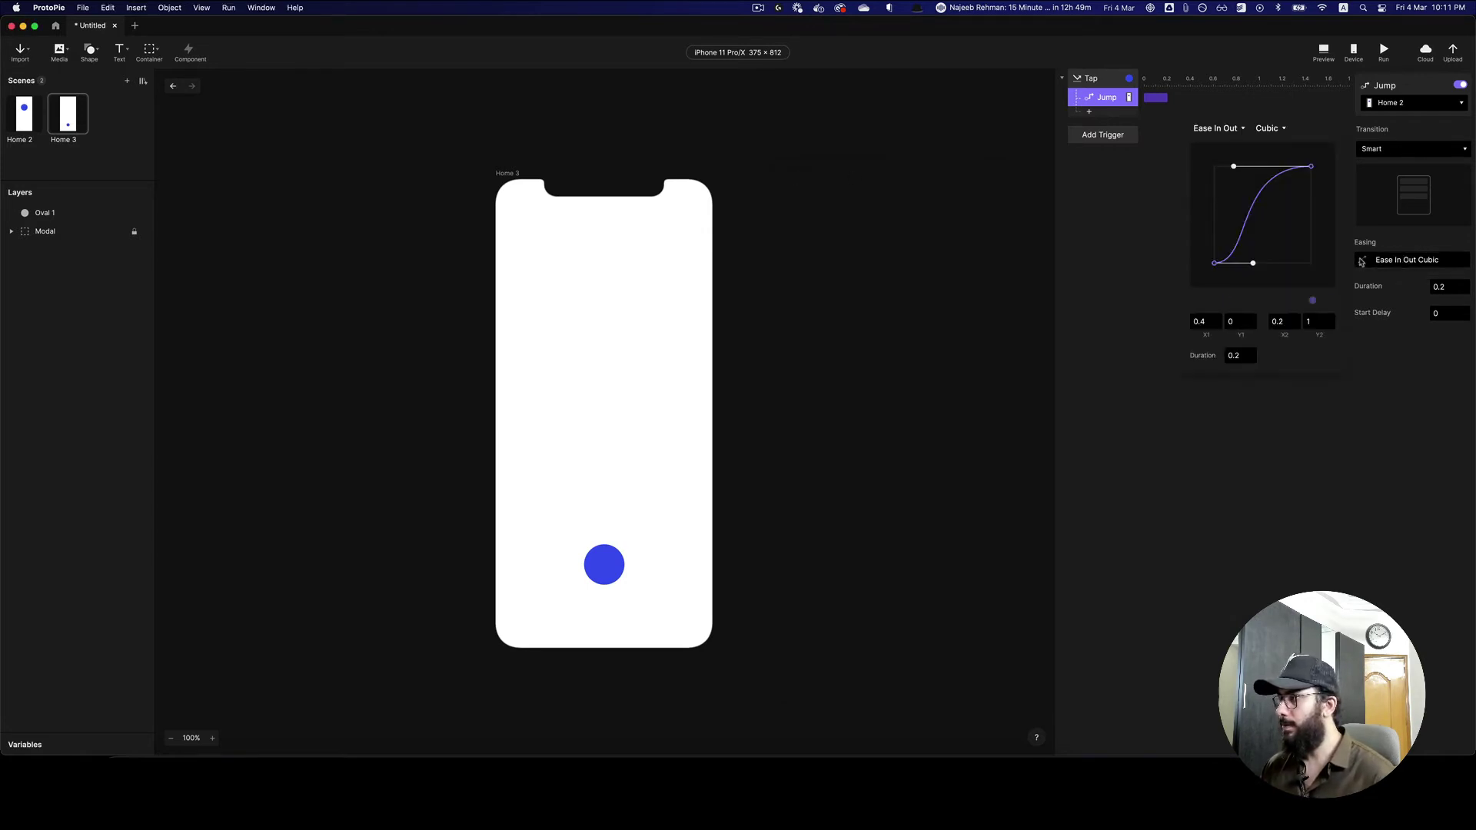
left_click(1266, 128)
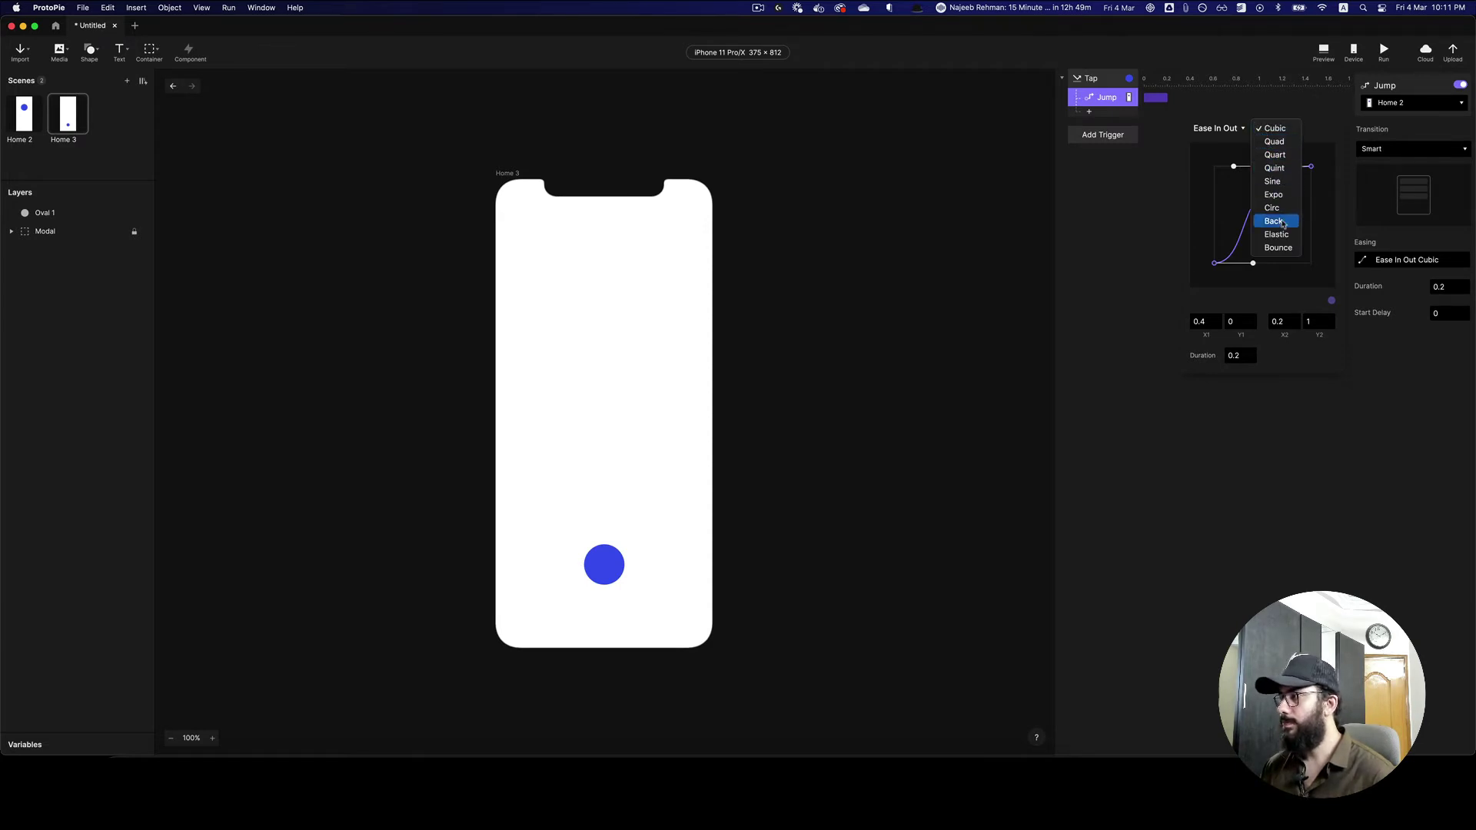
left_click(1278, 248)
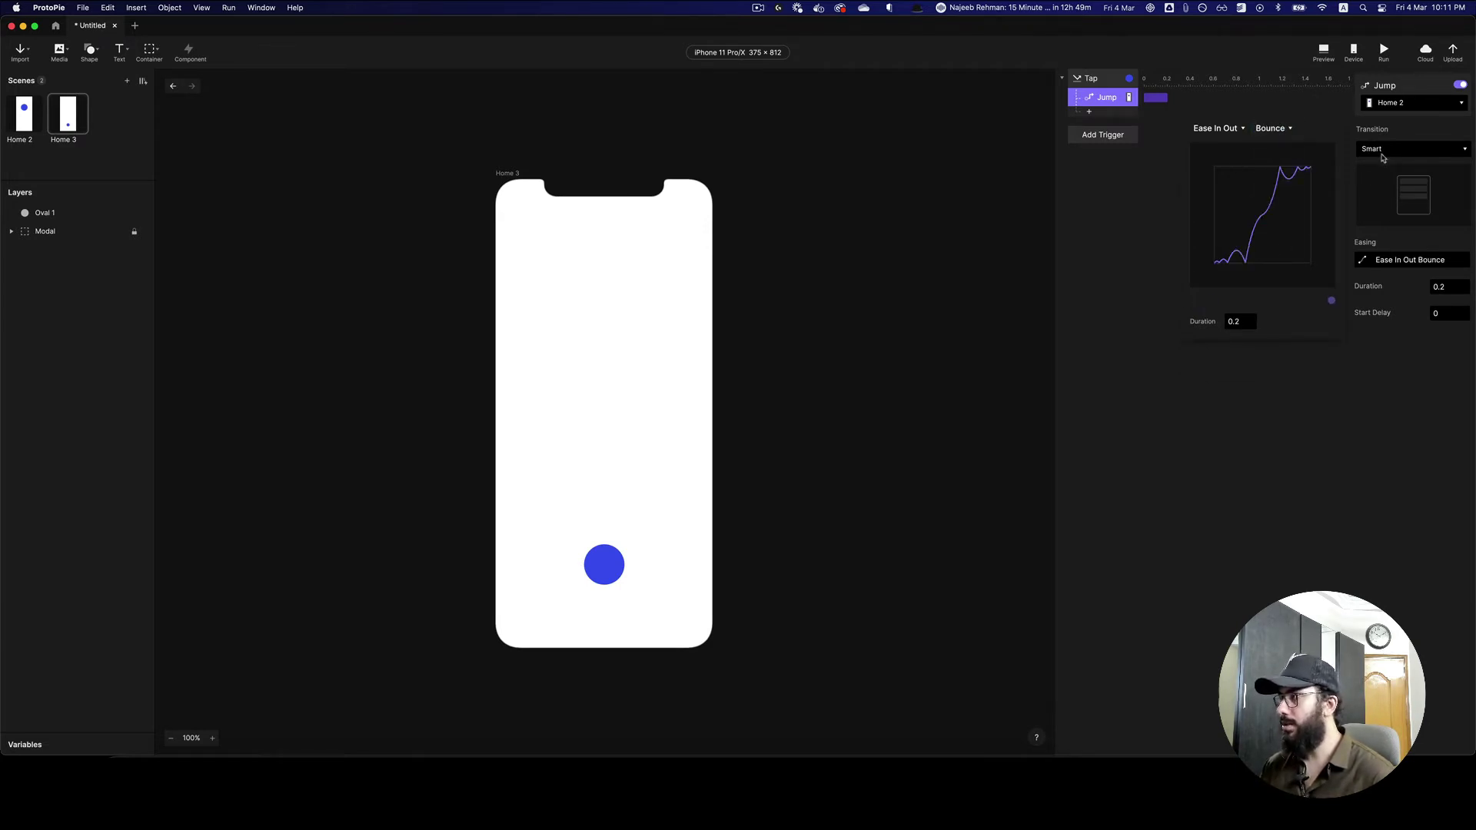
left_click(1418, 121)
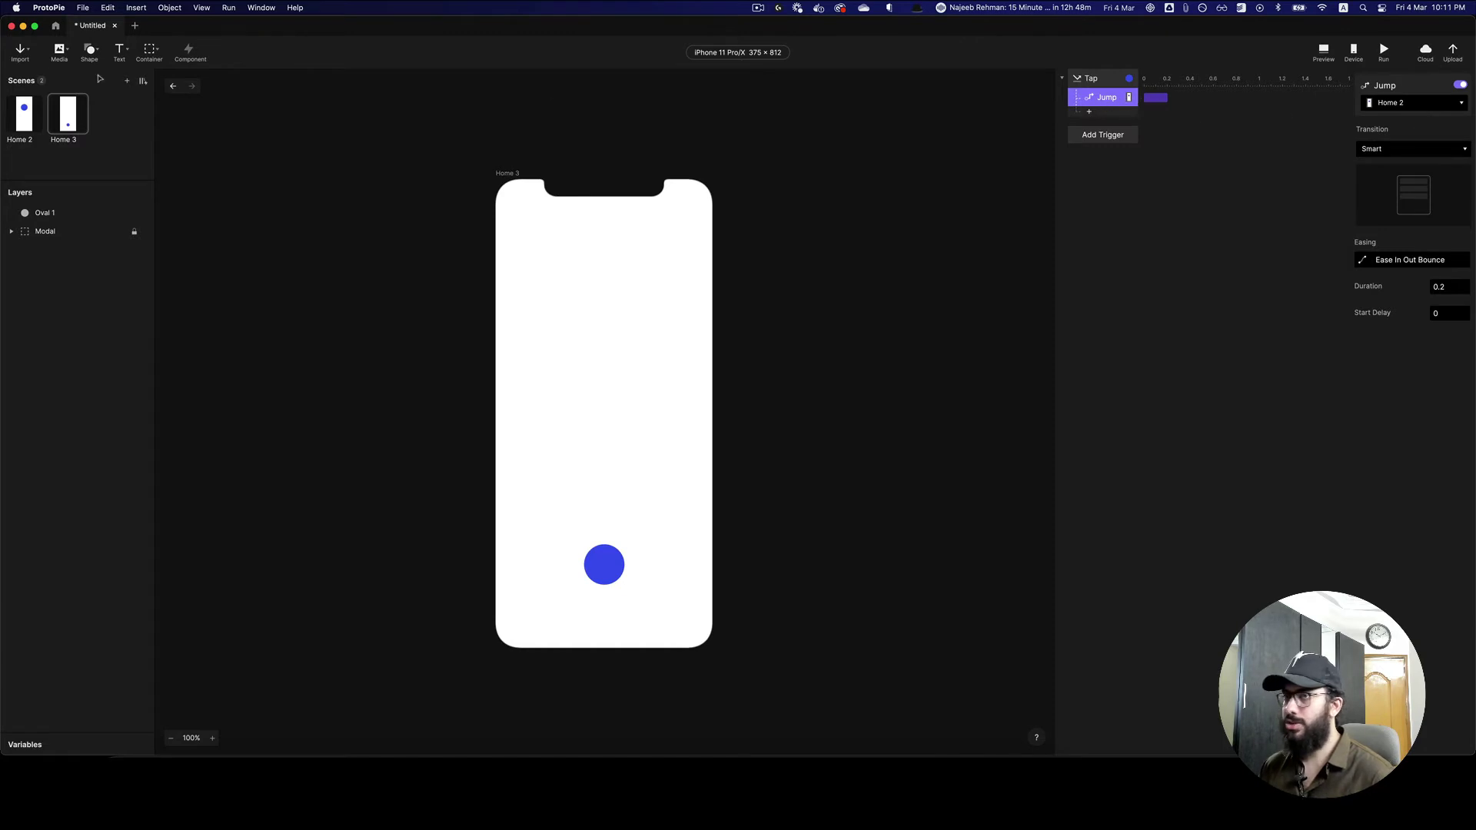
On Home 2, bring up the Jump's easing curve types, keeping the Smart transition.
left_click(38, 117)
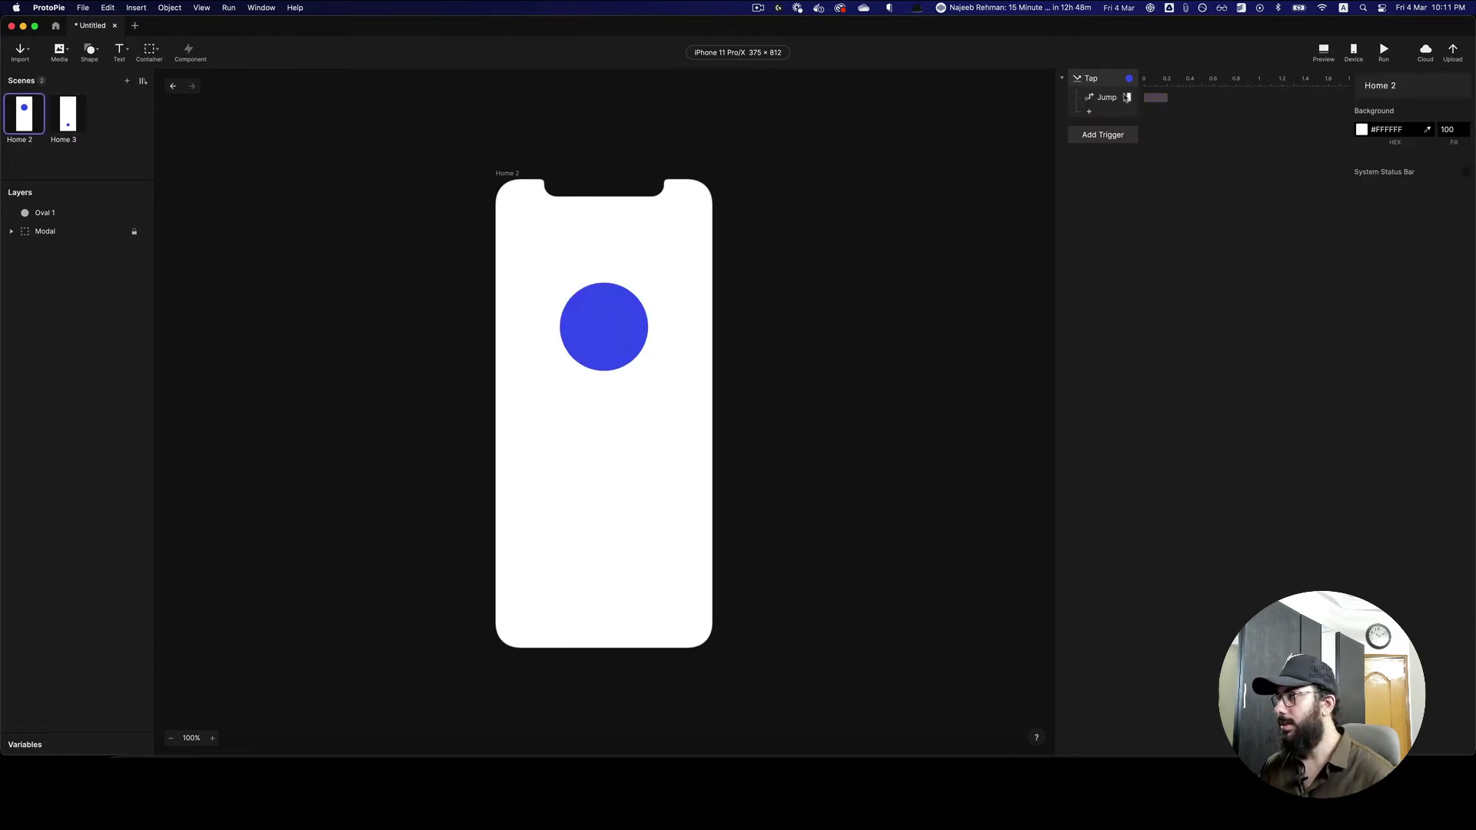
left_click(1126, 97)
left_click(1413, 149)
left_click(1413, 129)
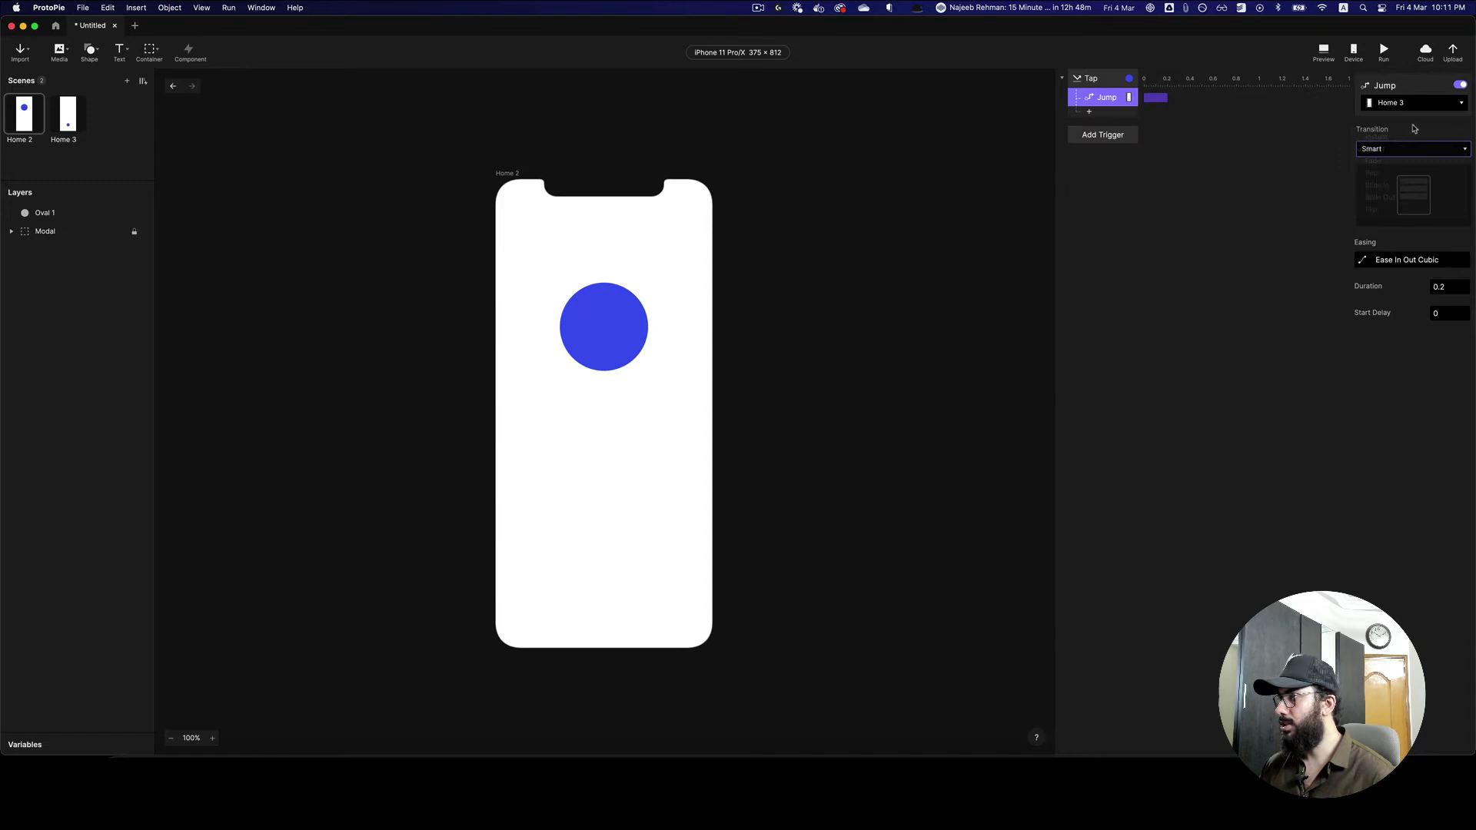
left_click(1361, 260)
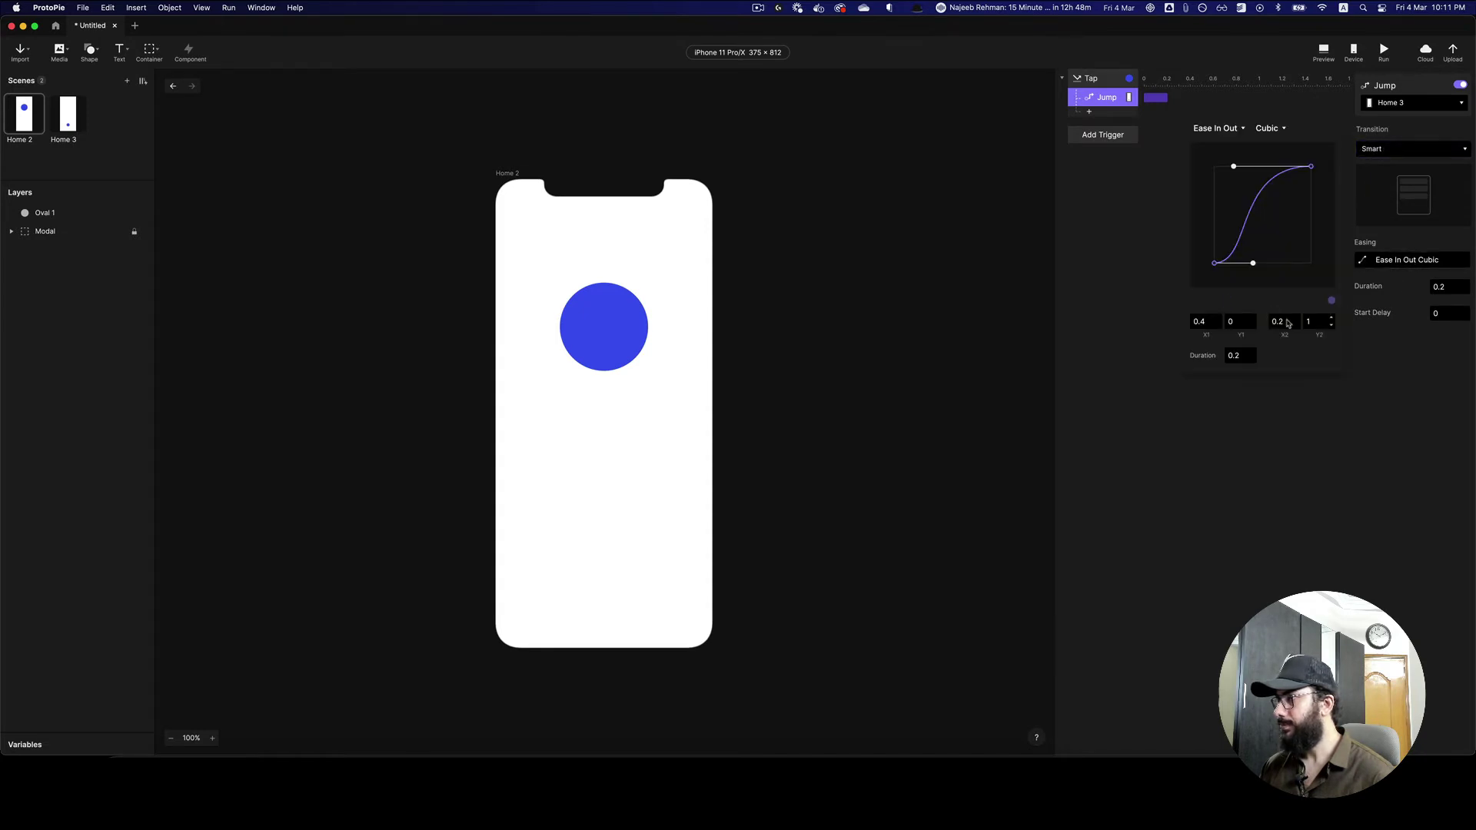
left_click(1264, 129)
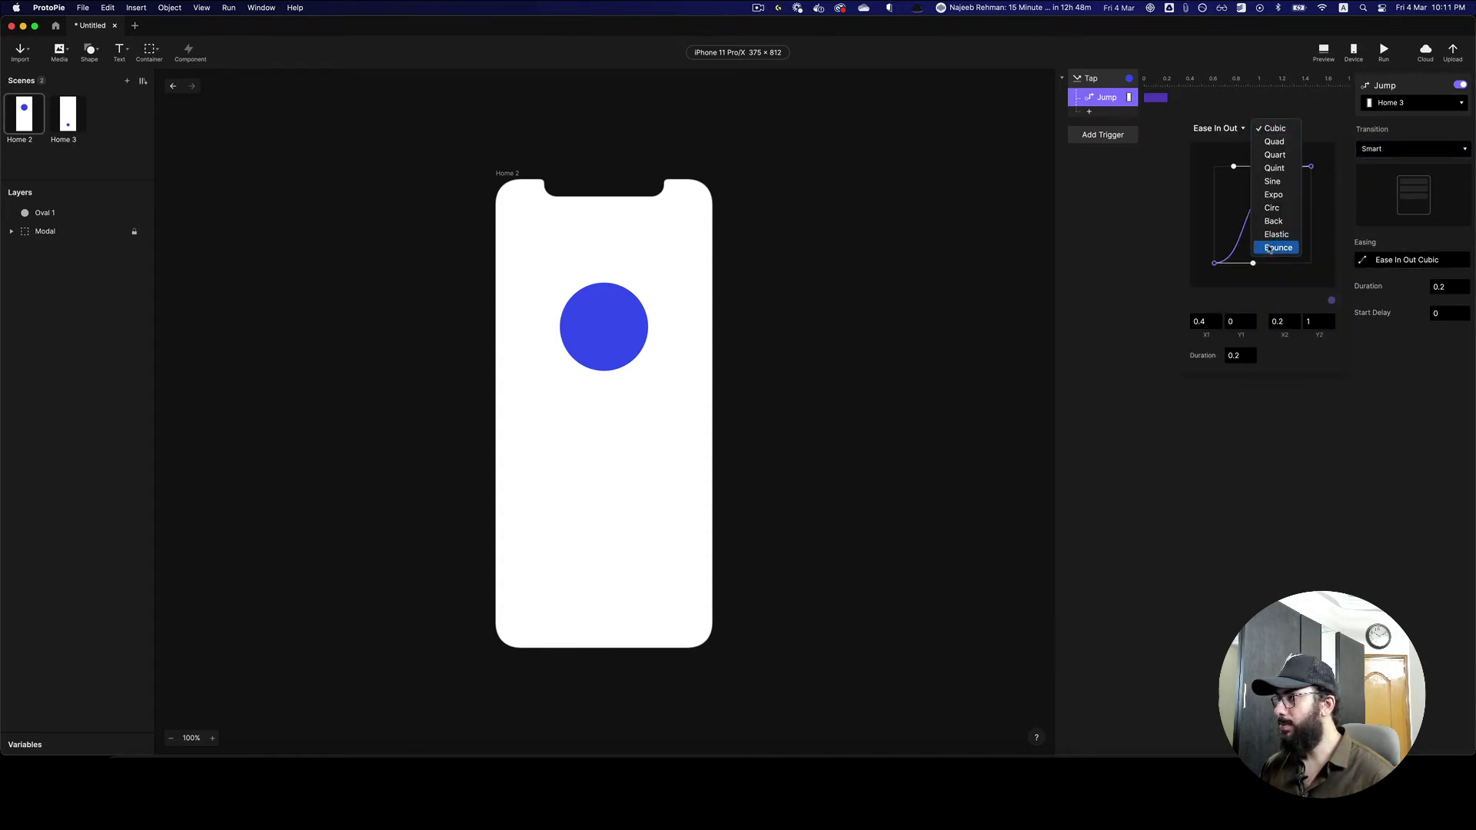
Set Home 2's Jump easing to Ease In Out Bounce and launch the preview.
left_click(1270, 248)
left_click(1259, 96)
left_click(1322, 52)
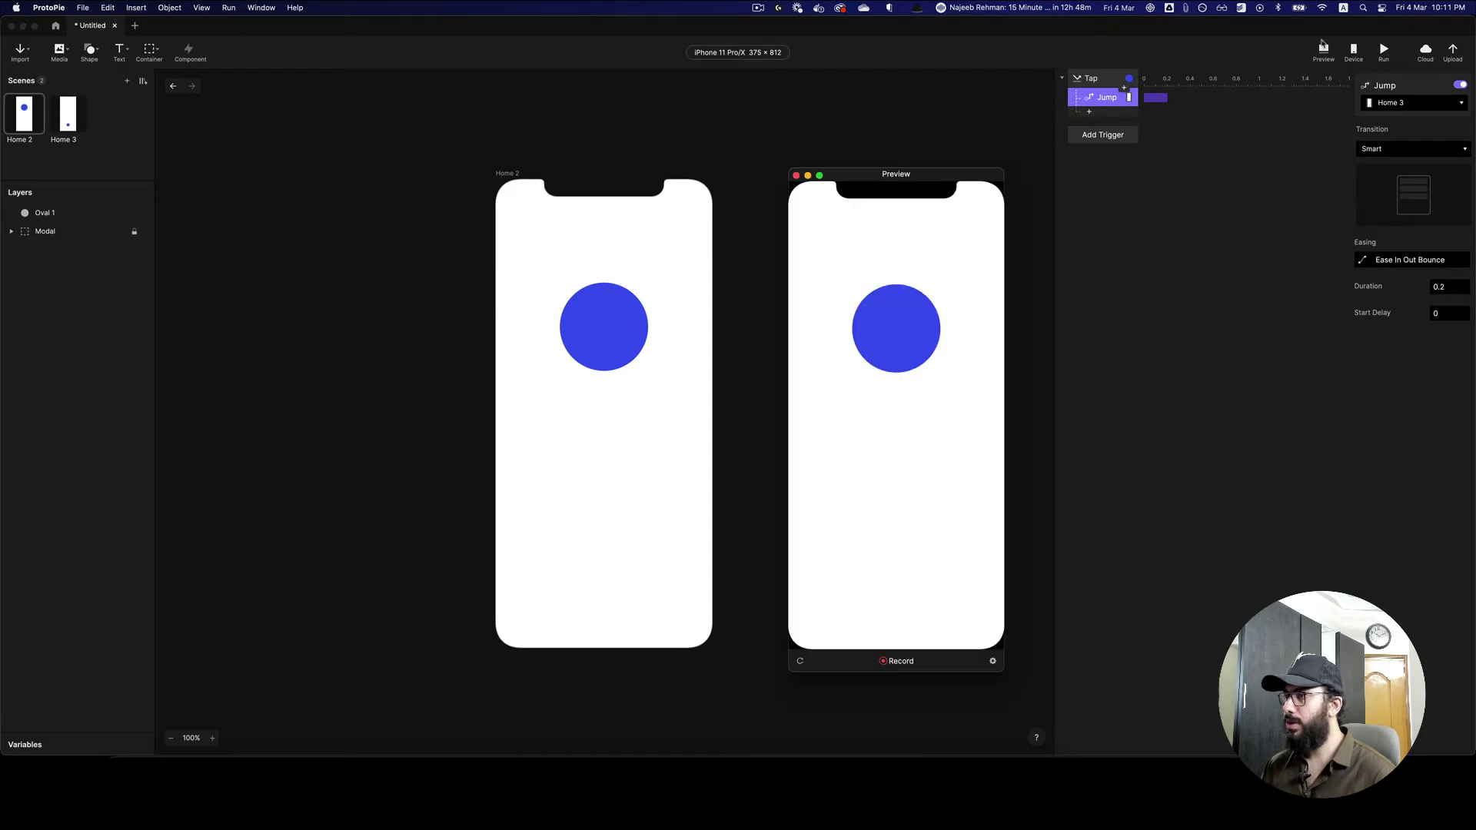
Tap the circle back and forth to test the bouncing jumps, then close the preview.
left_click(885, 312)
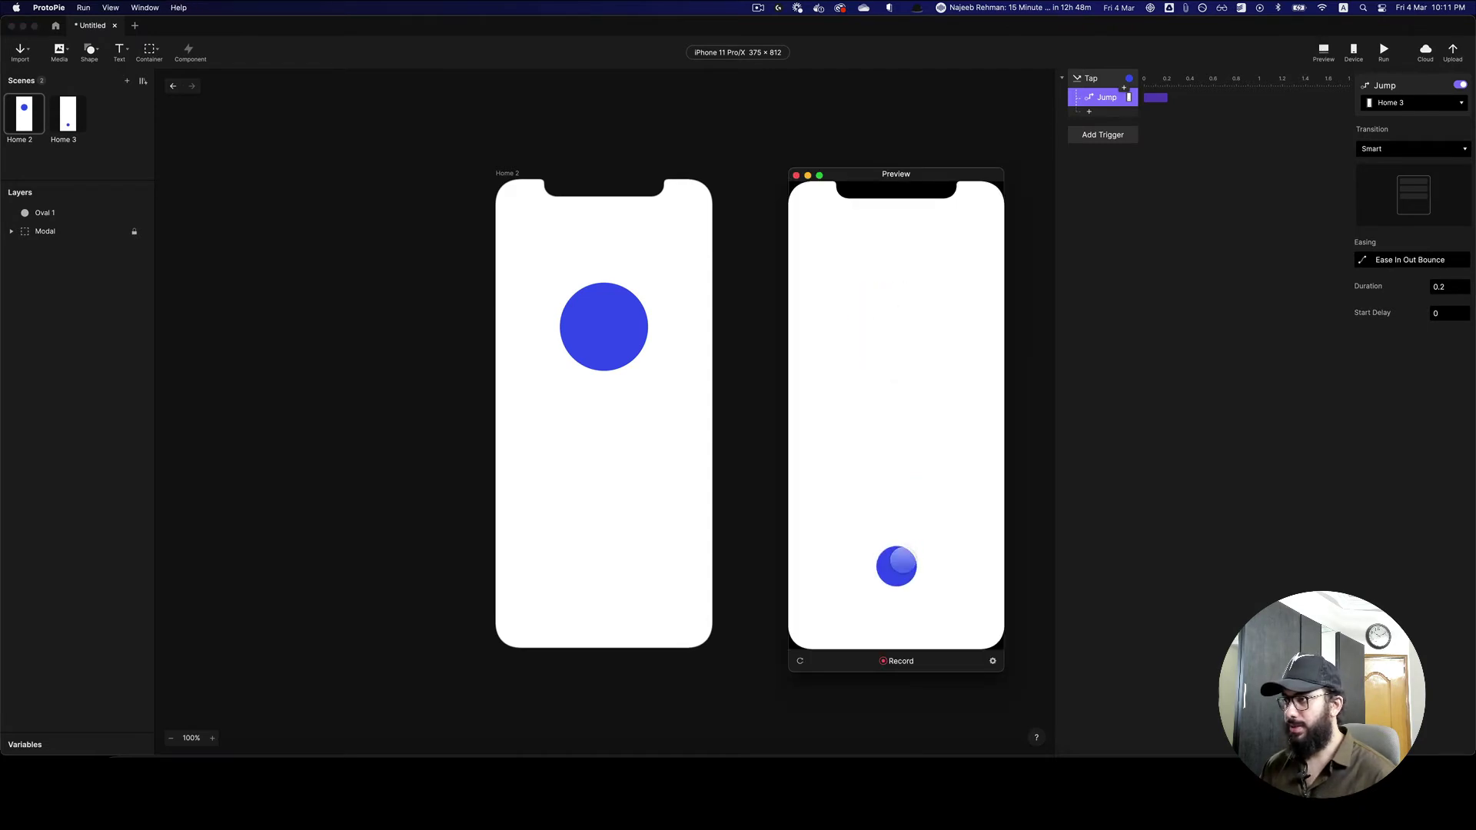
left_click(893, 565)
left_click(909, 331)
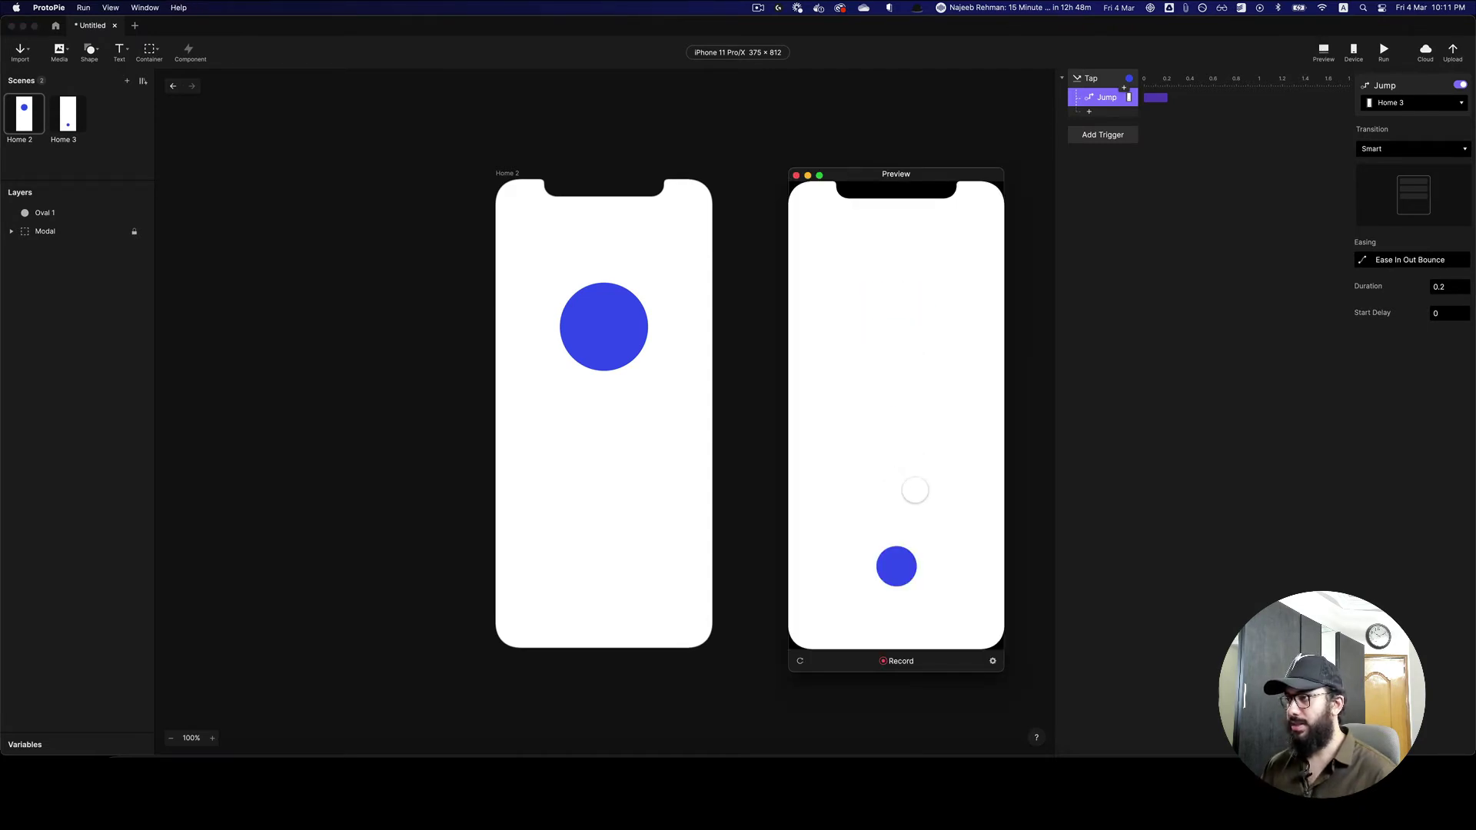
left_click(796, 175)
left_click(794, 179)
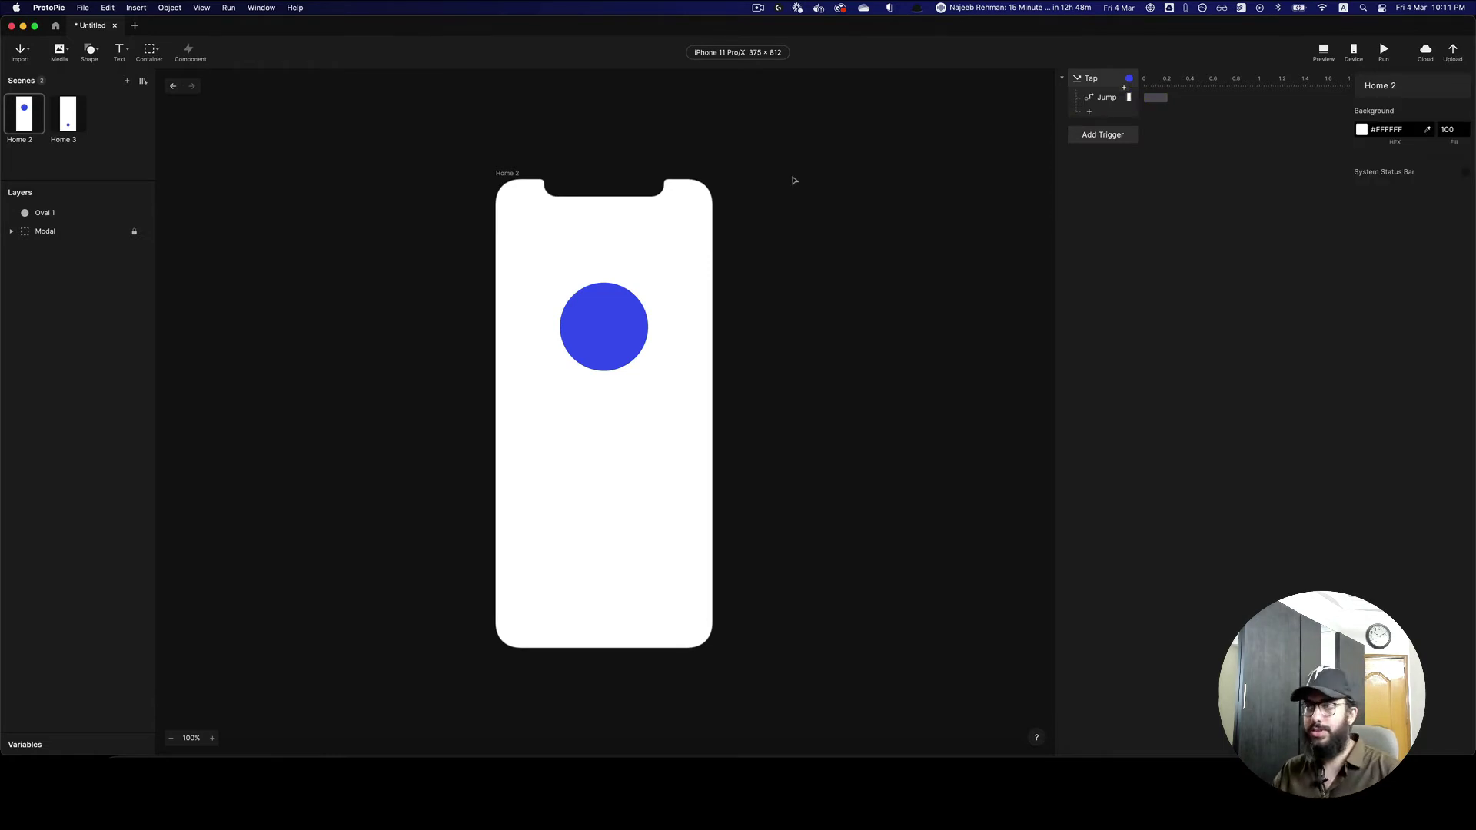
In Figma, inspect the Home 2 filter icon's prototype connection to the Search screen.
key("super+Tab")
key("super+Tab")
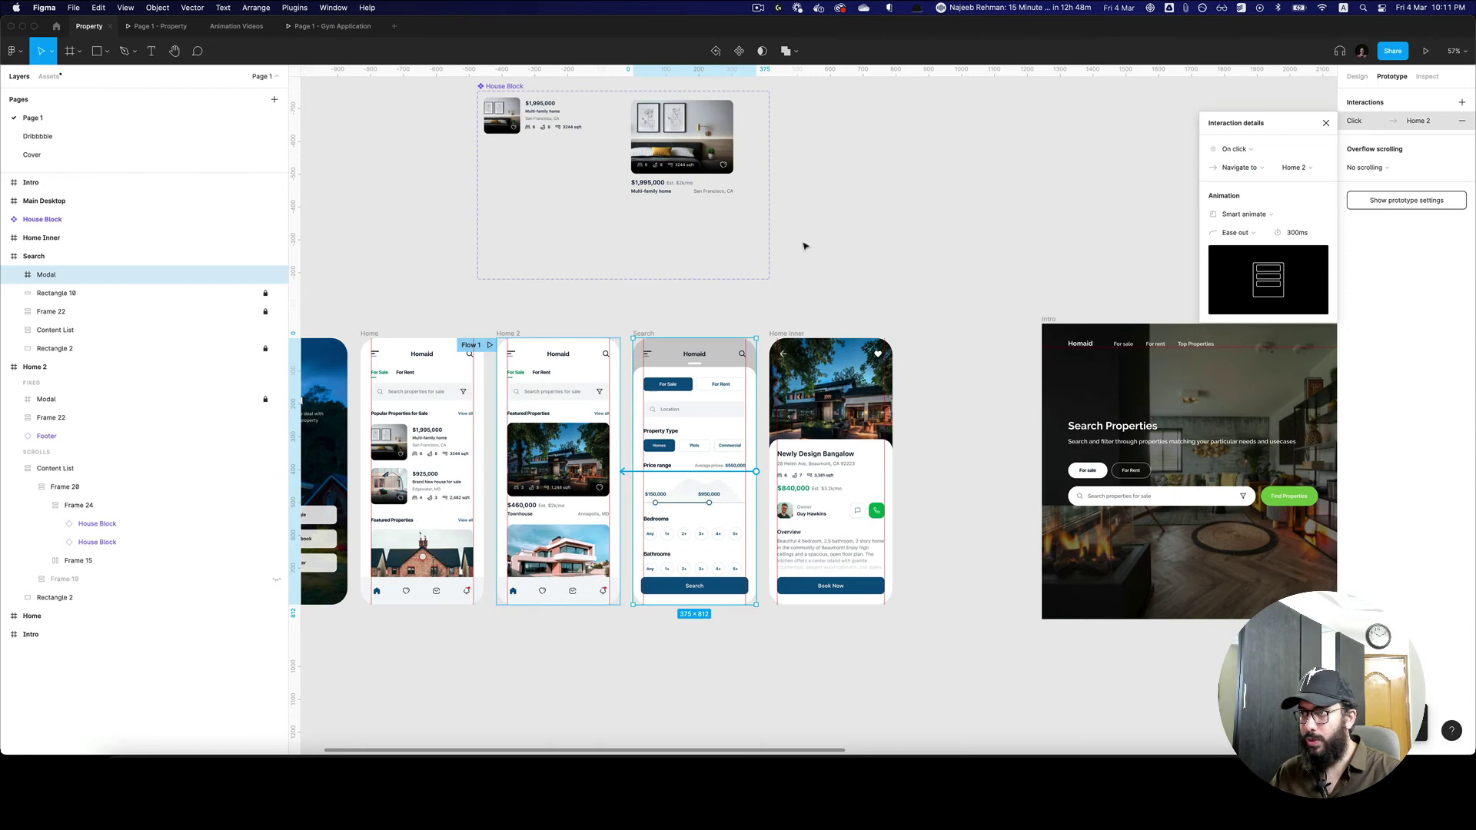
left_click(804, 246)
scroll(661, 307, "up", 5)
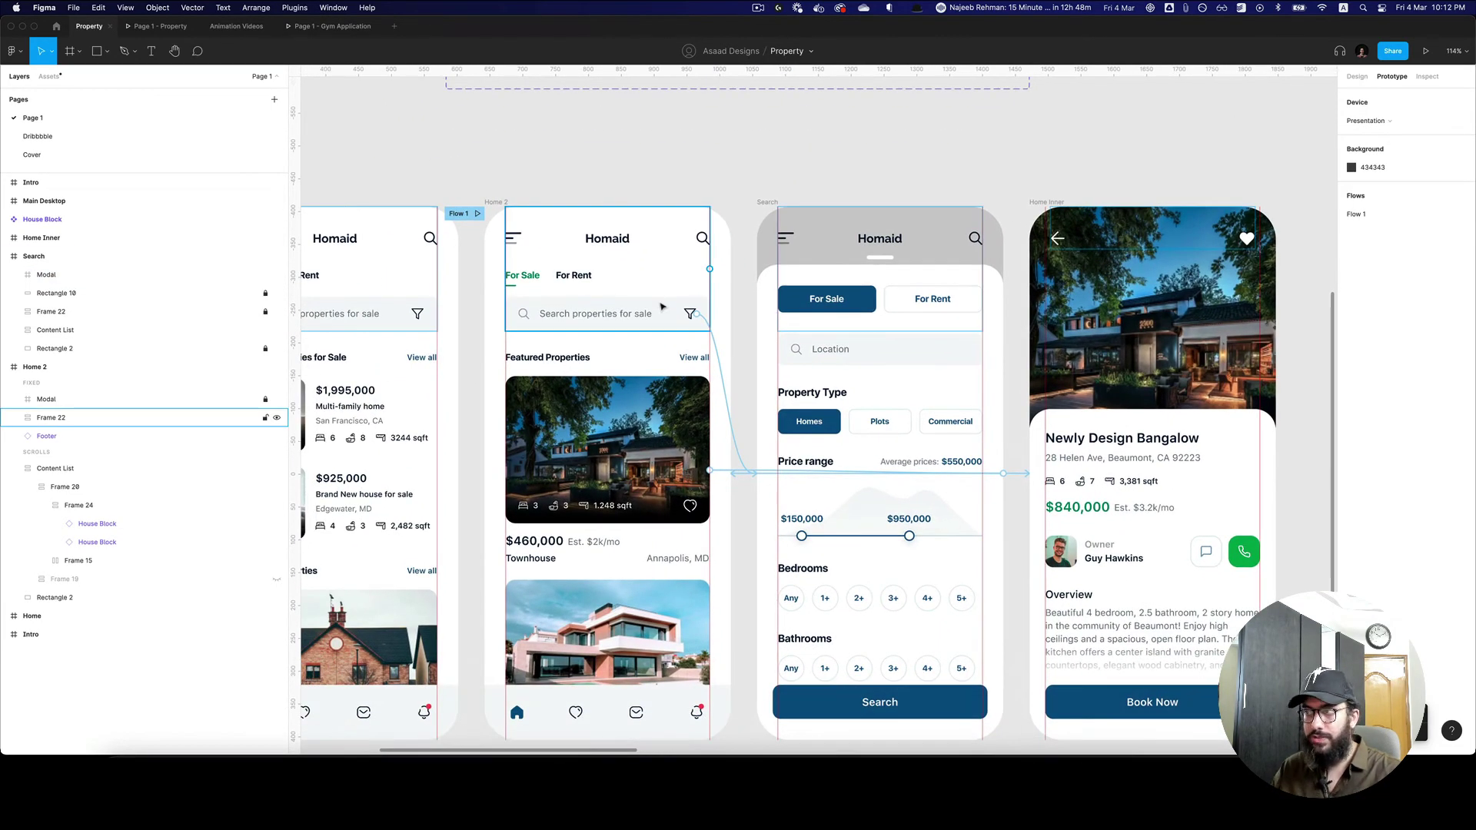
left_click(687, 313)
left_click(744, 407)
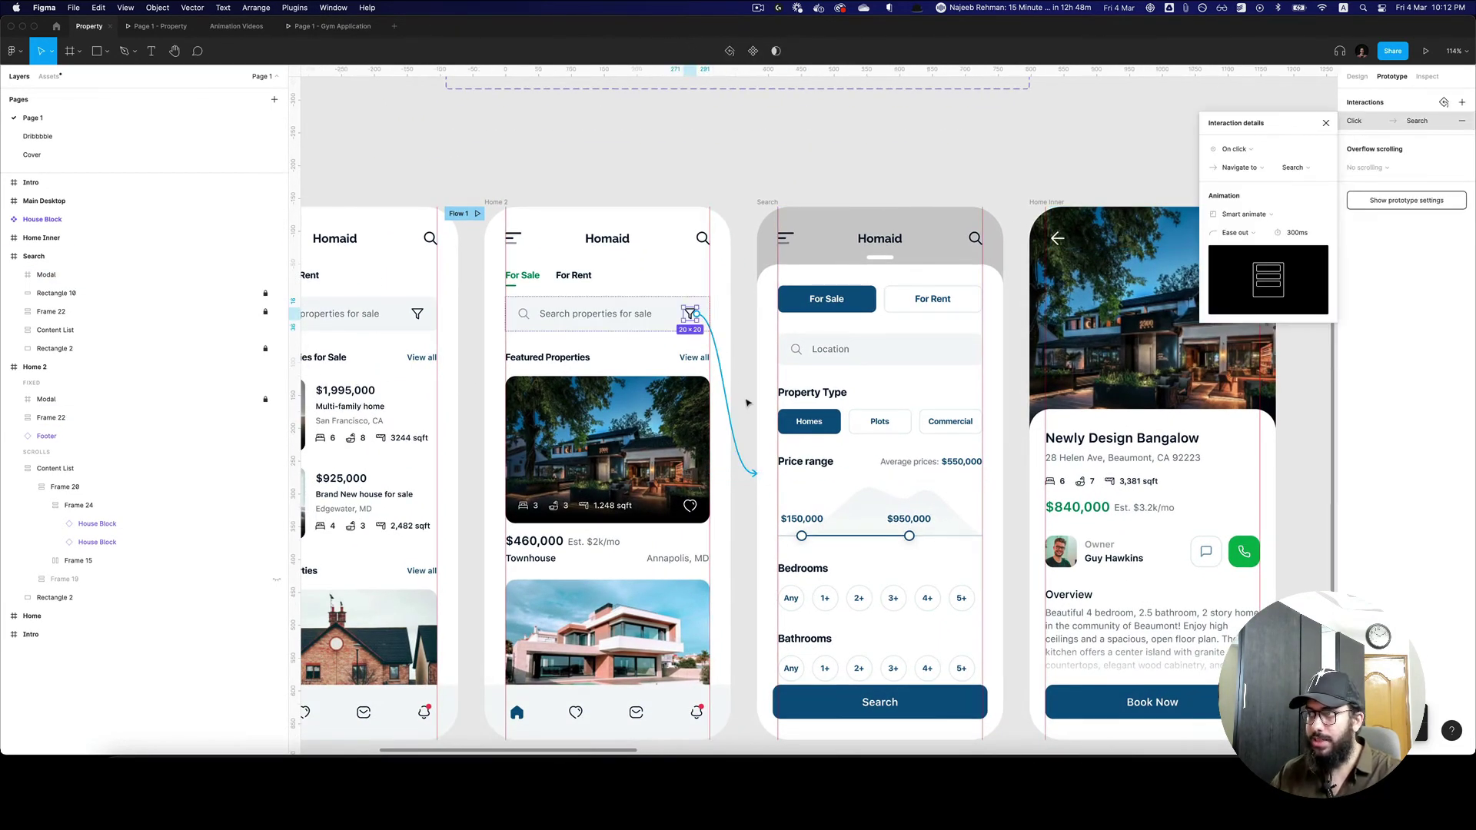
left_click(740, 375)
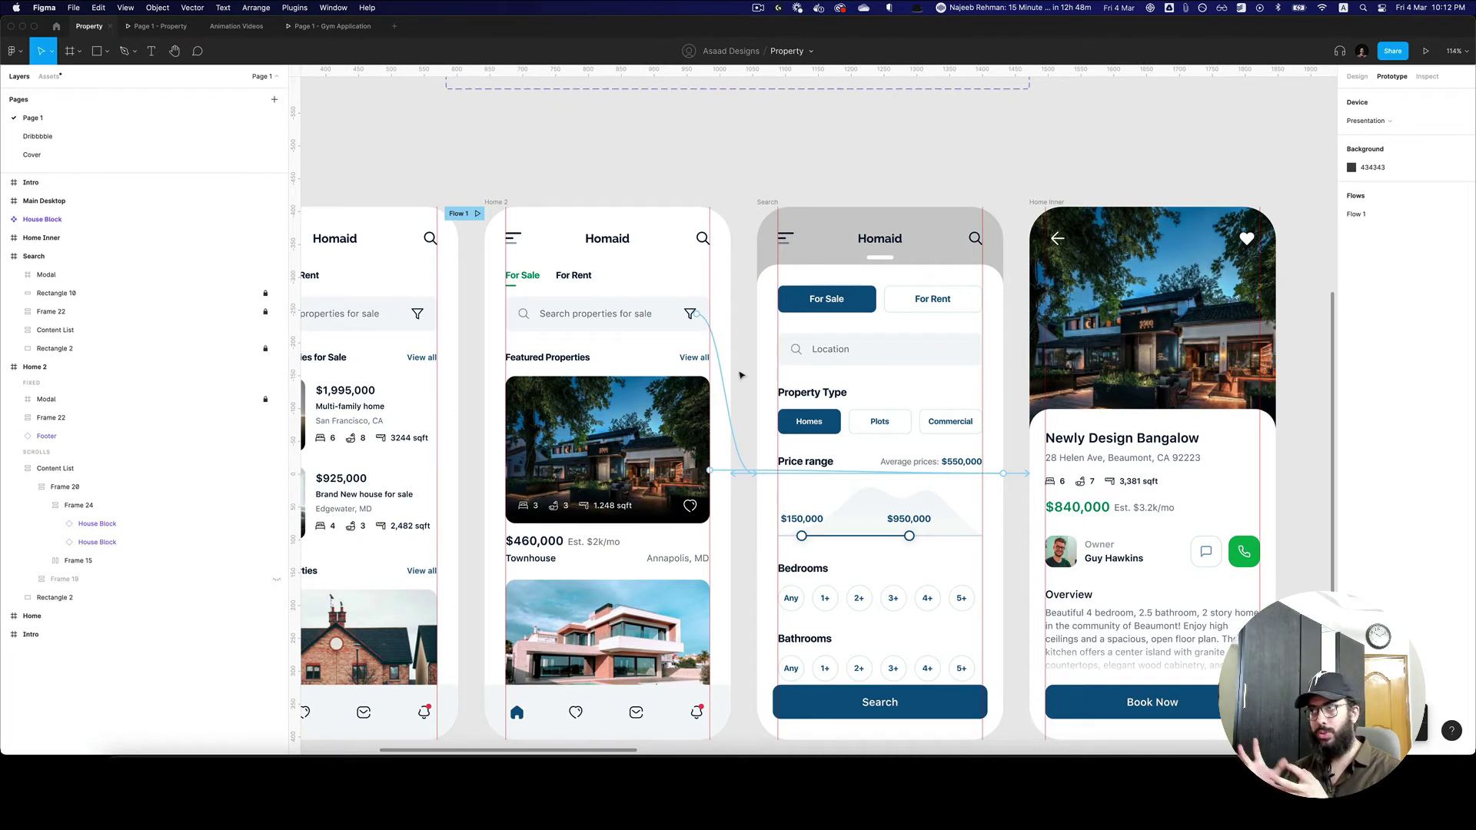
Select the Home 2 and Search frames and present them as a prototype.
left_click(496, 202)
left_click(776, 202, "shift")
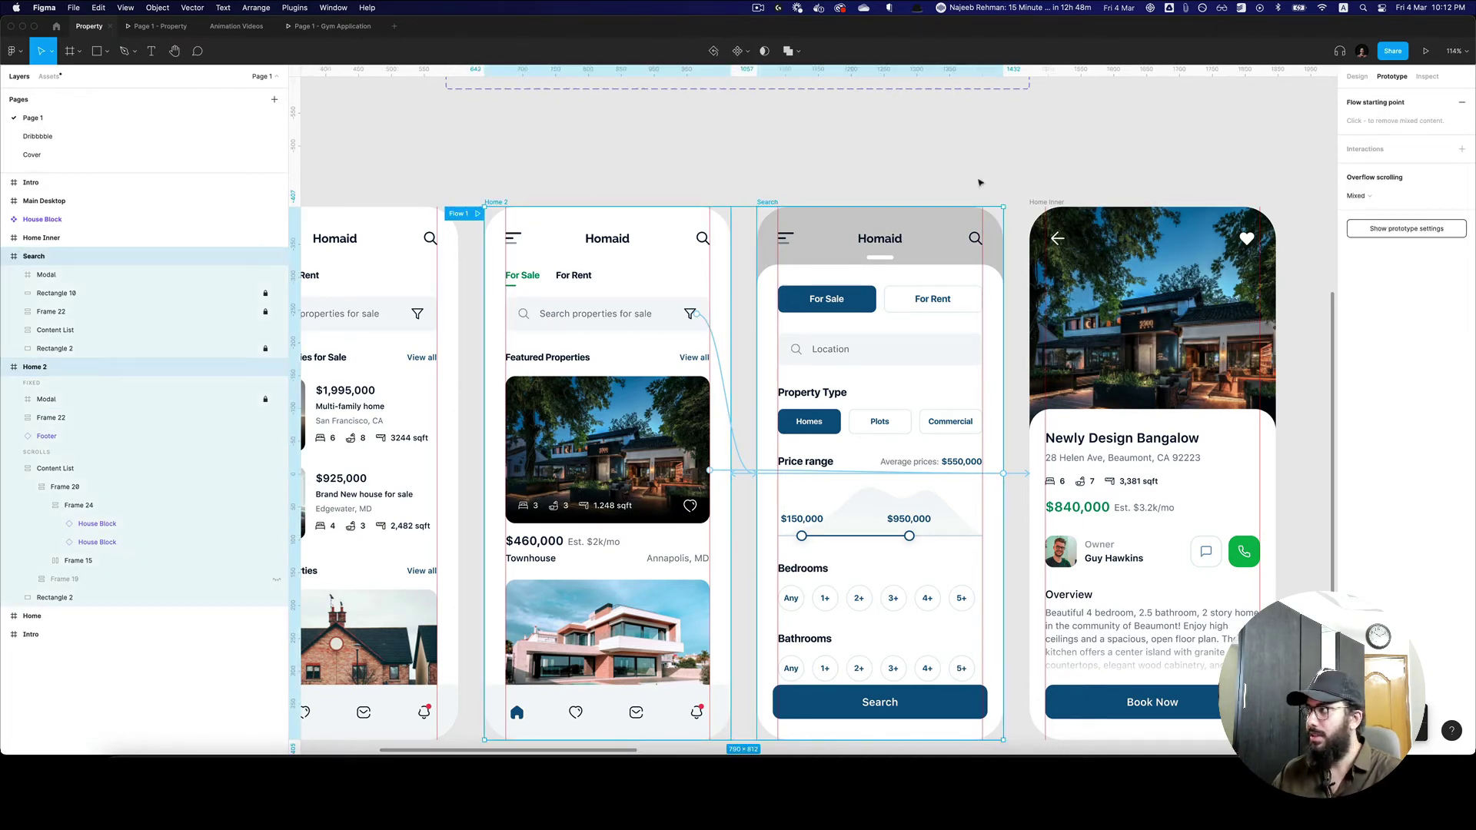
left_click(1357, 76)
key("super+alt+Return")
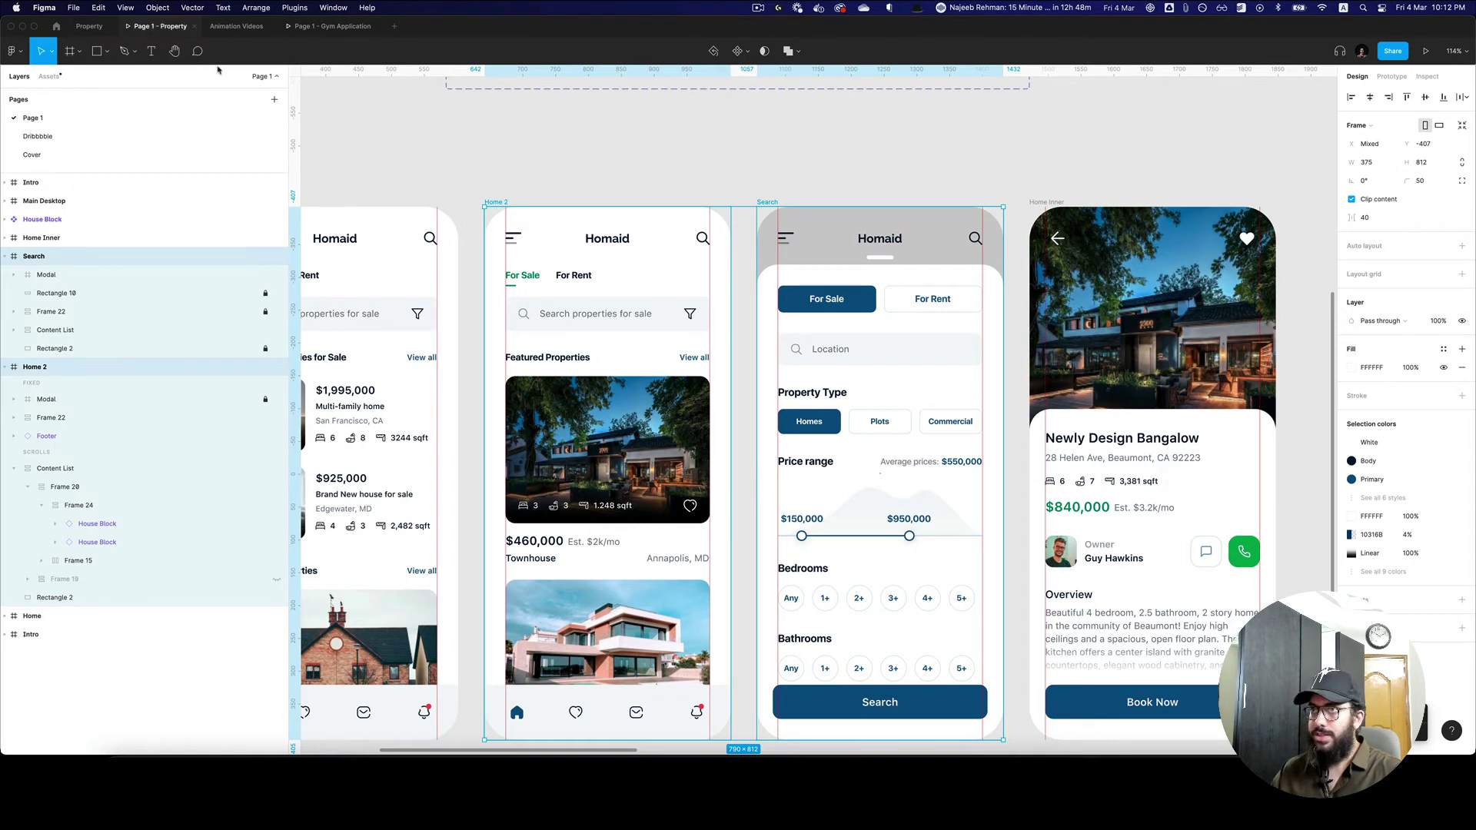
Open and dismiss the filter sheet twice in the presentation, then return to the Property file.
left_click(837, 201)
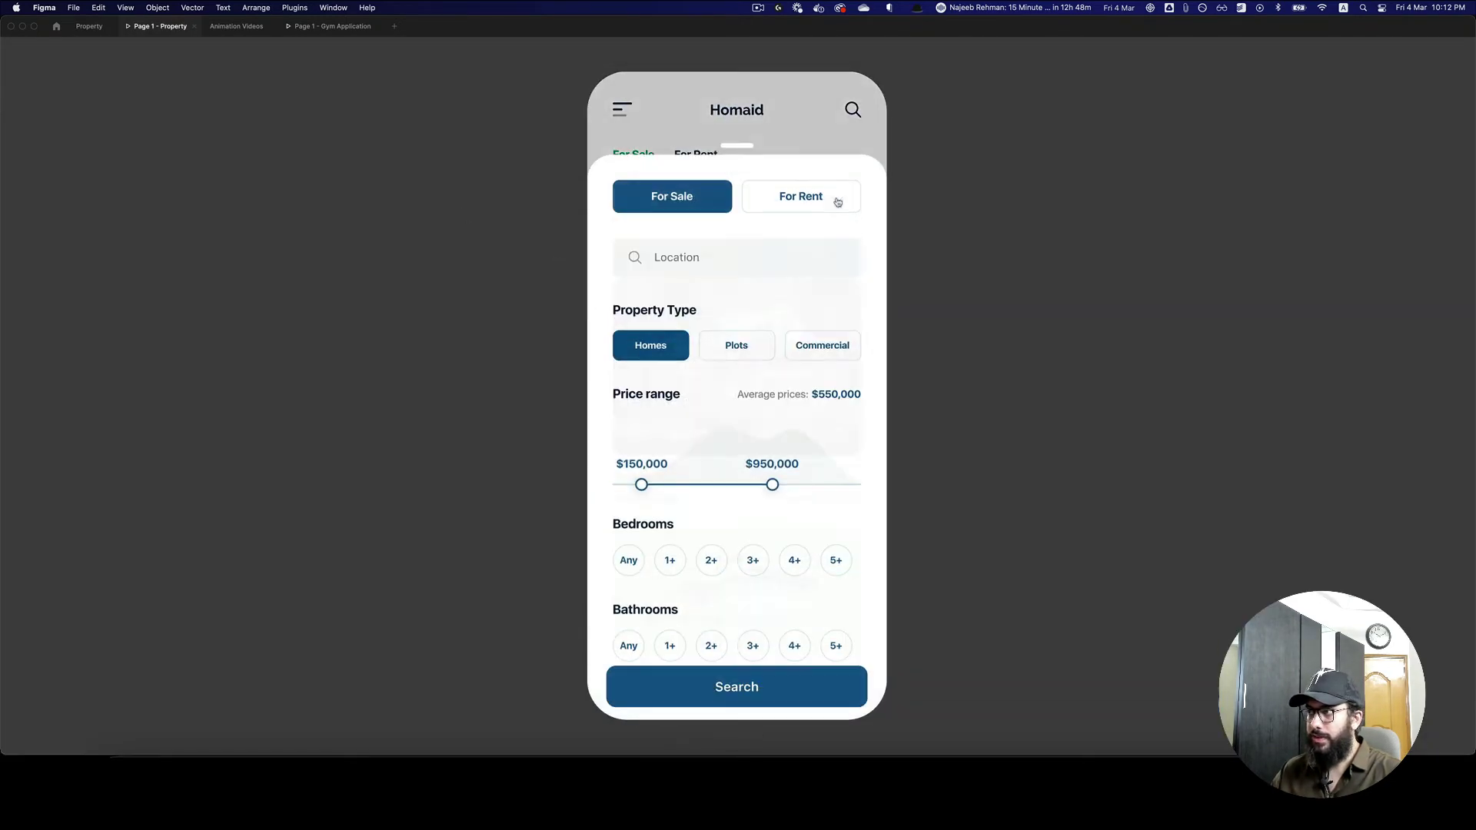
left_click(751, 118)
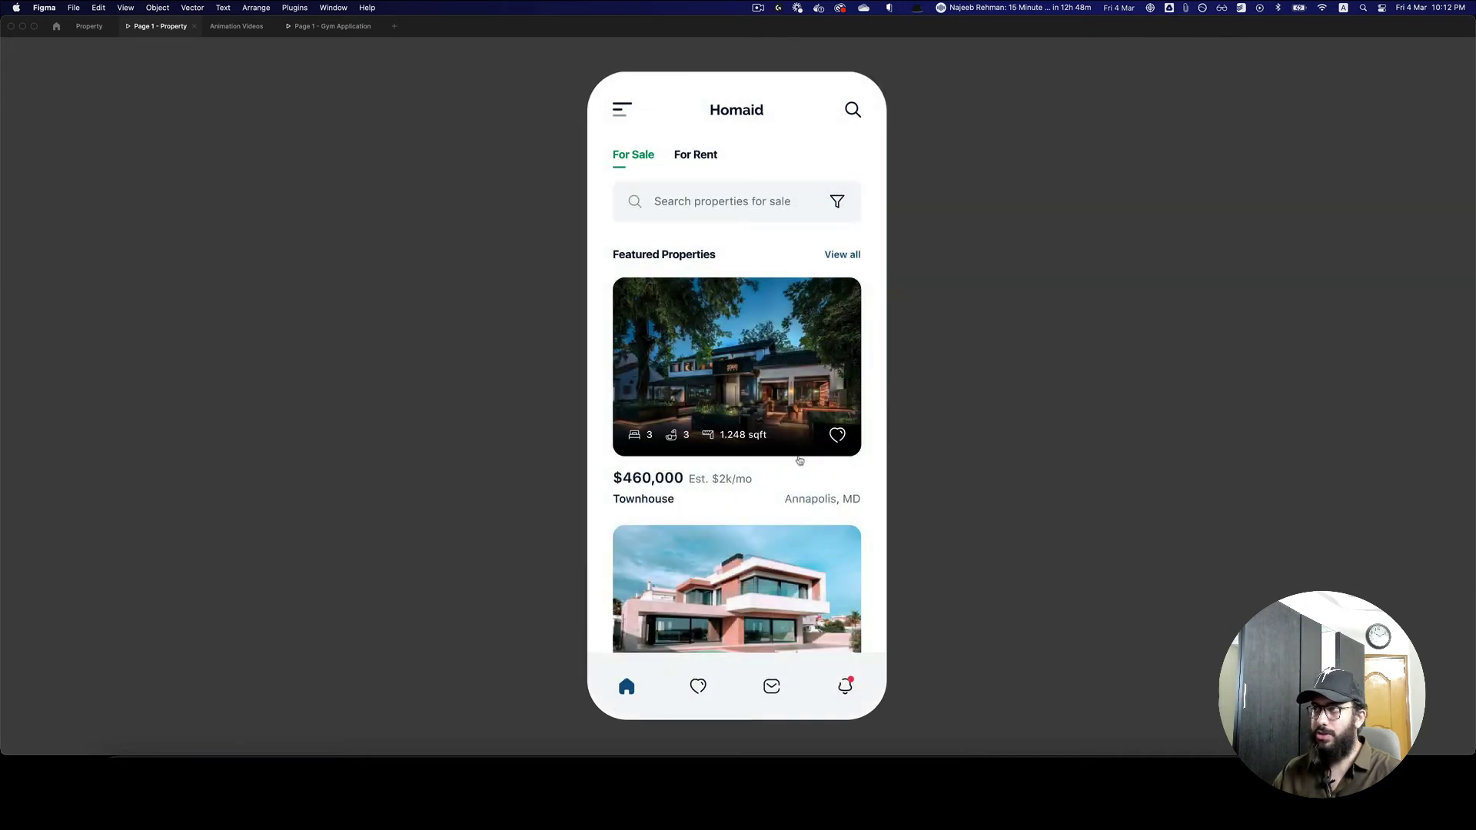
left_click(837, 202)
left_click(735, 135)
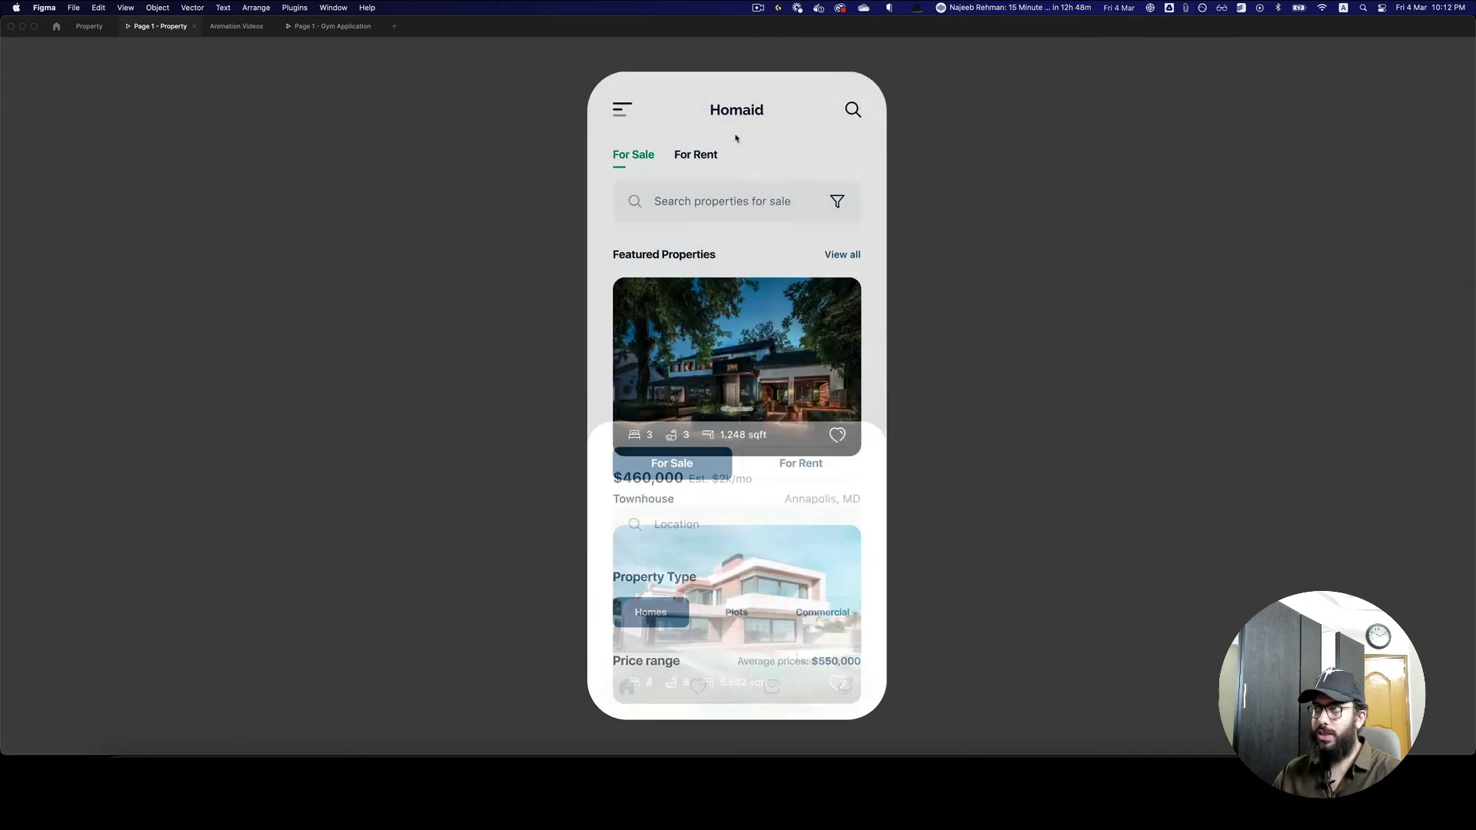
key("ctrl+shift+Tab")
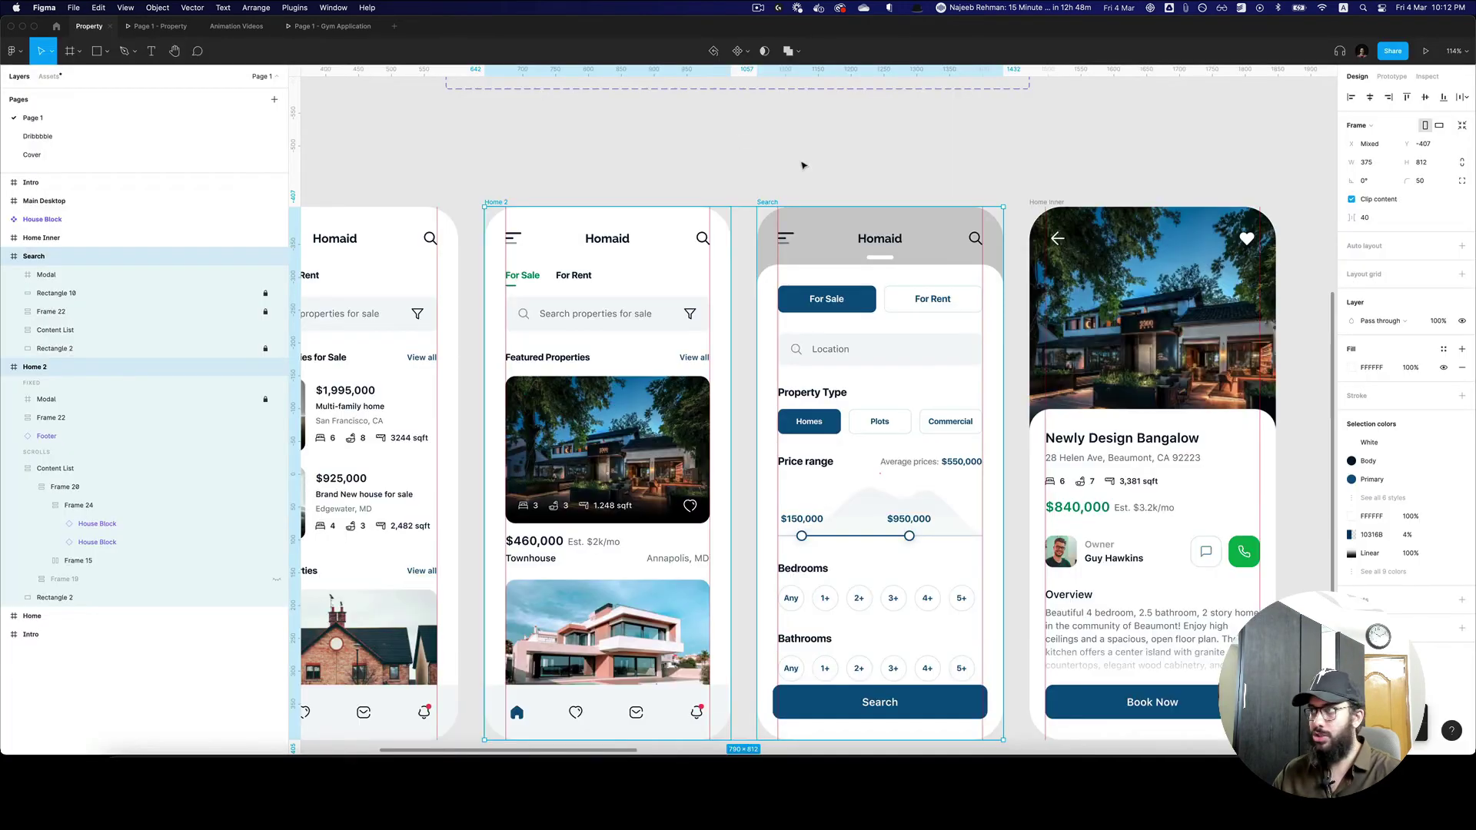
left_click(712, 182)
key("shift+e")
left_click(706, 324)
left_click(705, 324)
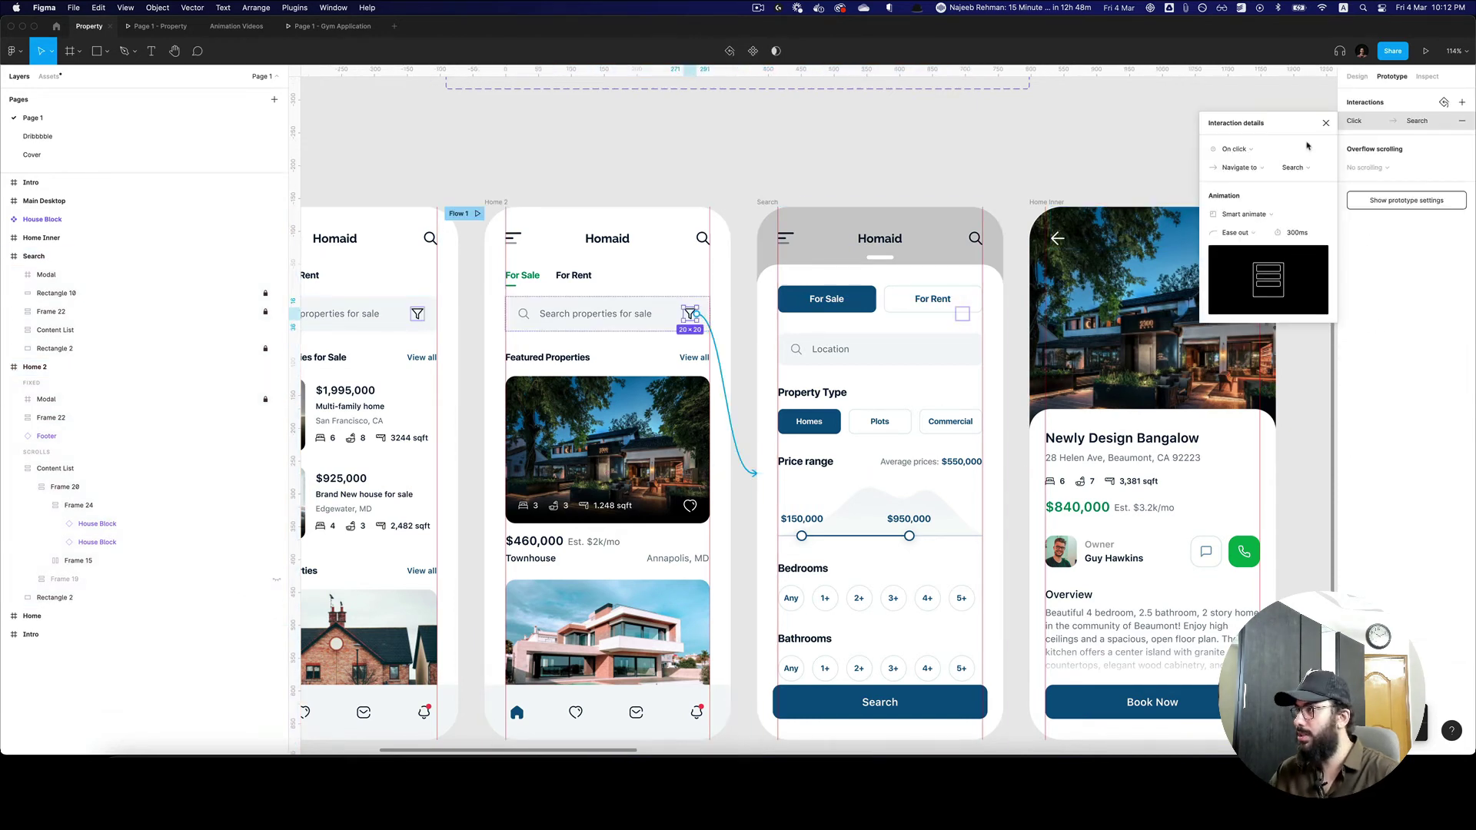
left_click(1227, 150)
left_click(1229, 150)
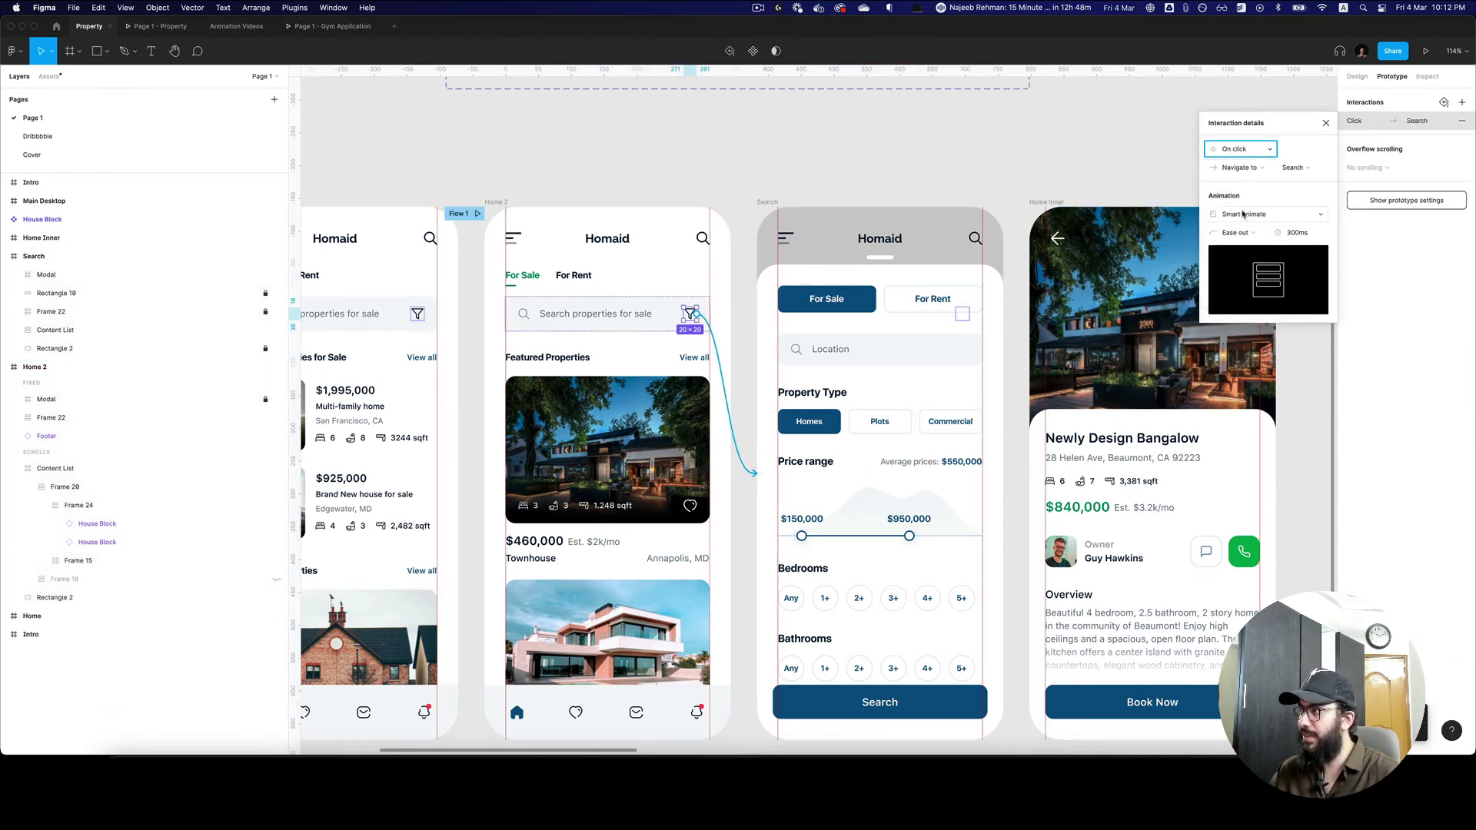
left_click(1294, 209)
left_click(1298, 208)
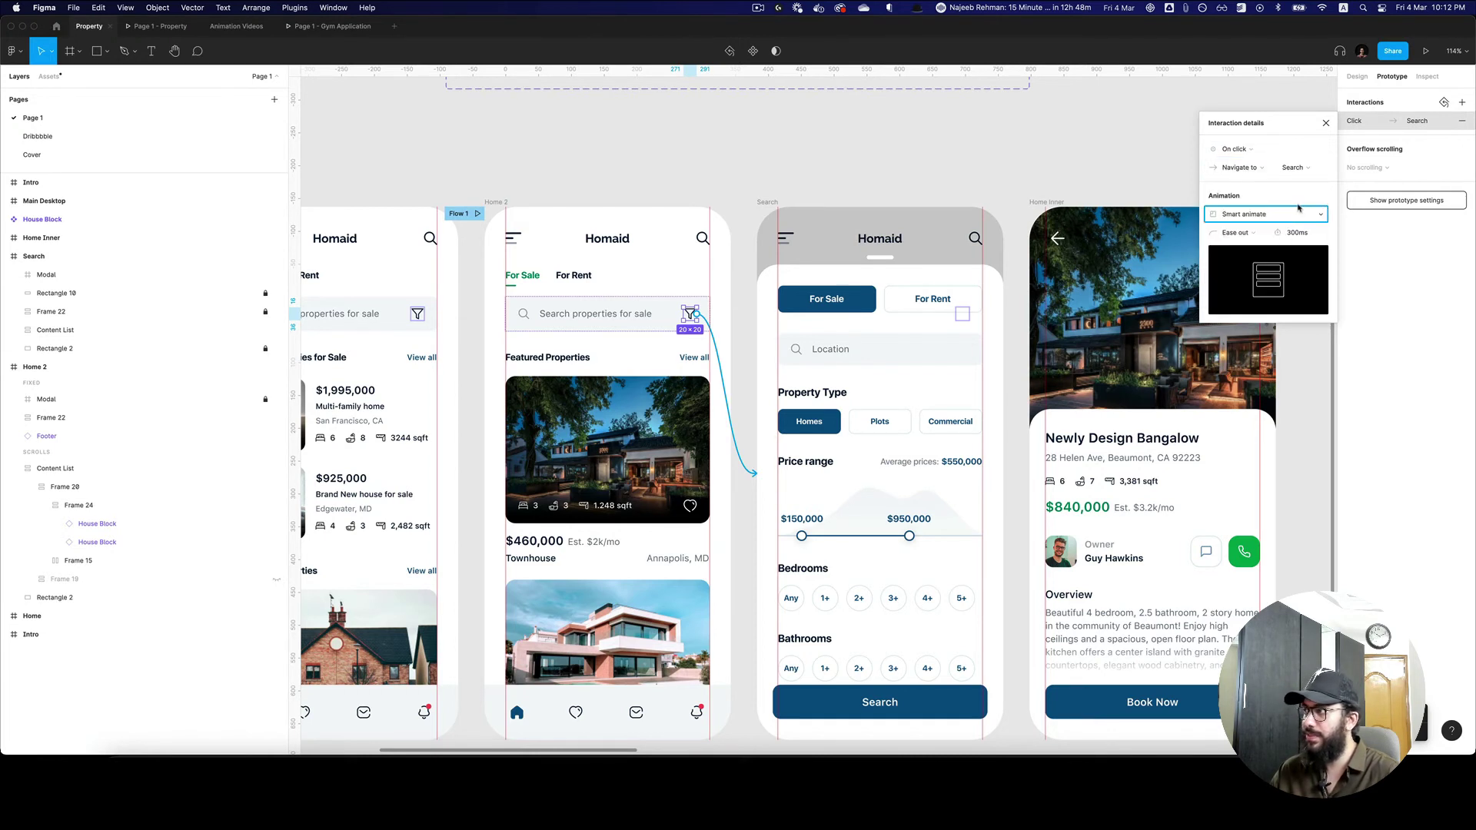
left_click(735, 171)
left_click(496, 201)
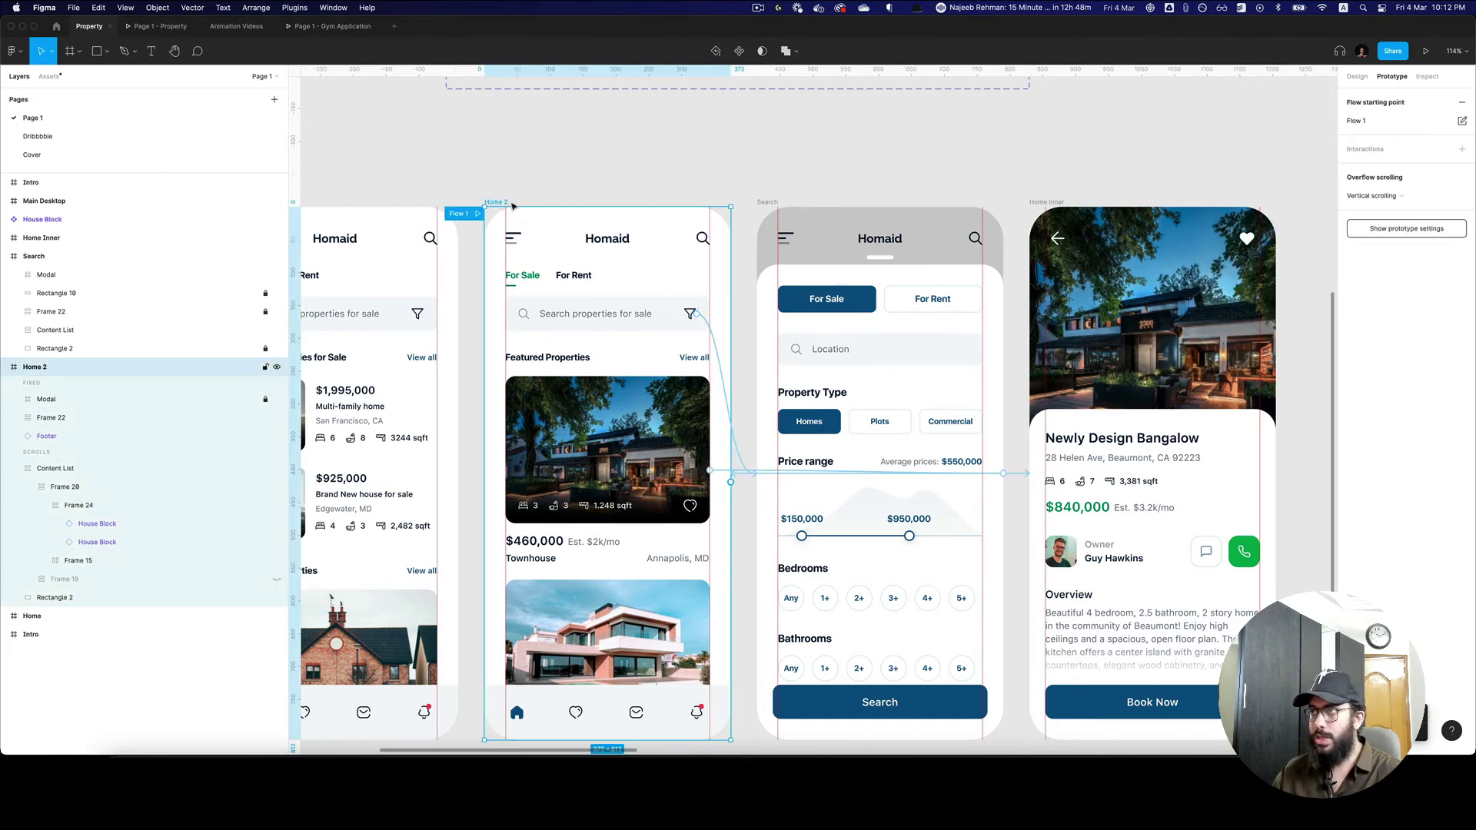
left_click(776, 206, "shift")
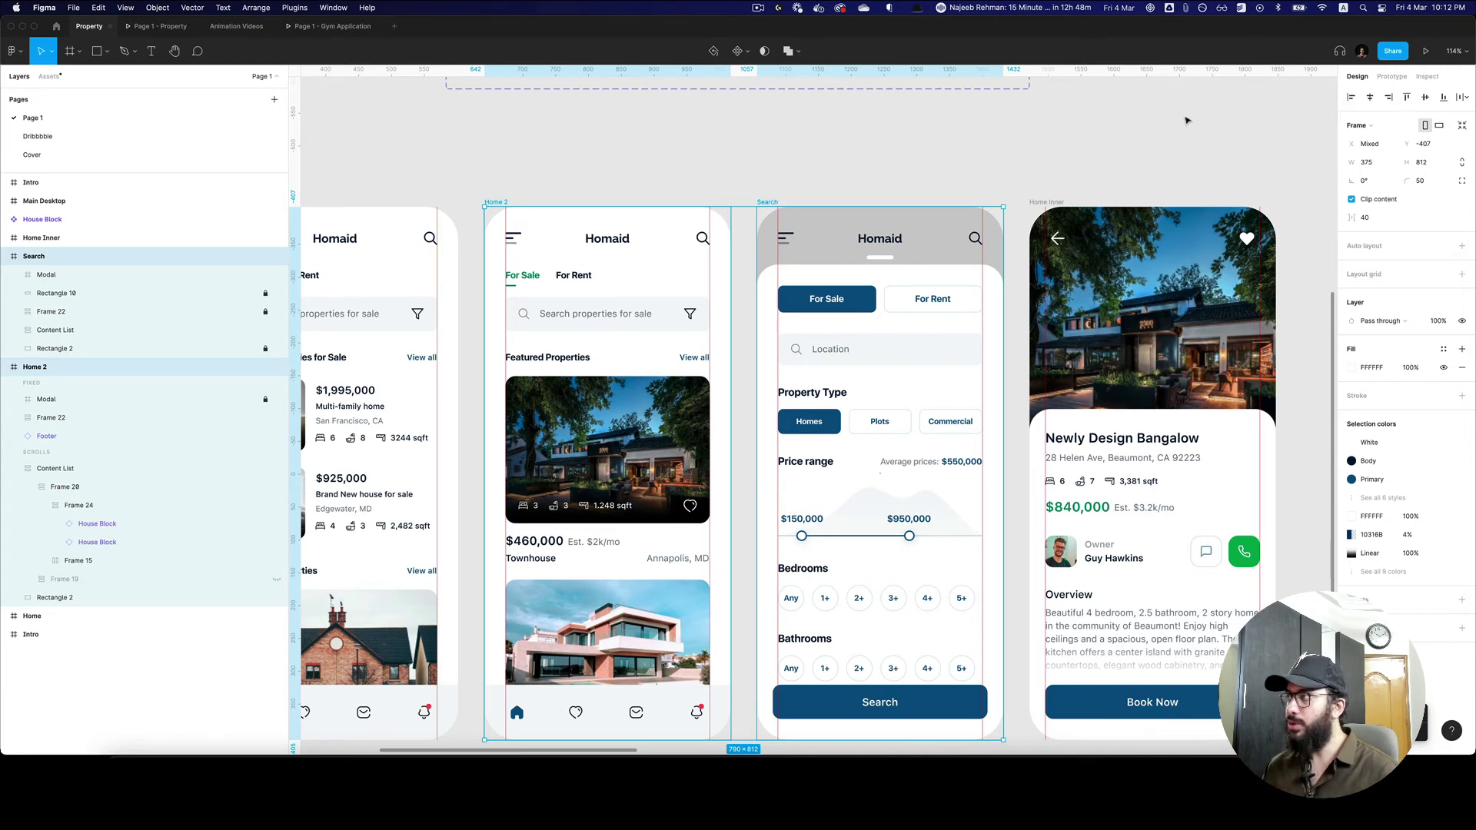
Run the ProtoPie plugin from quick search and export the selected Home 2 and Search frames.
key("super+slash")
type("p")
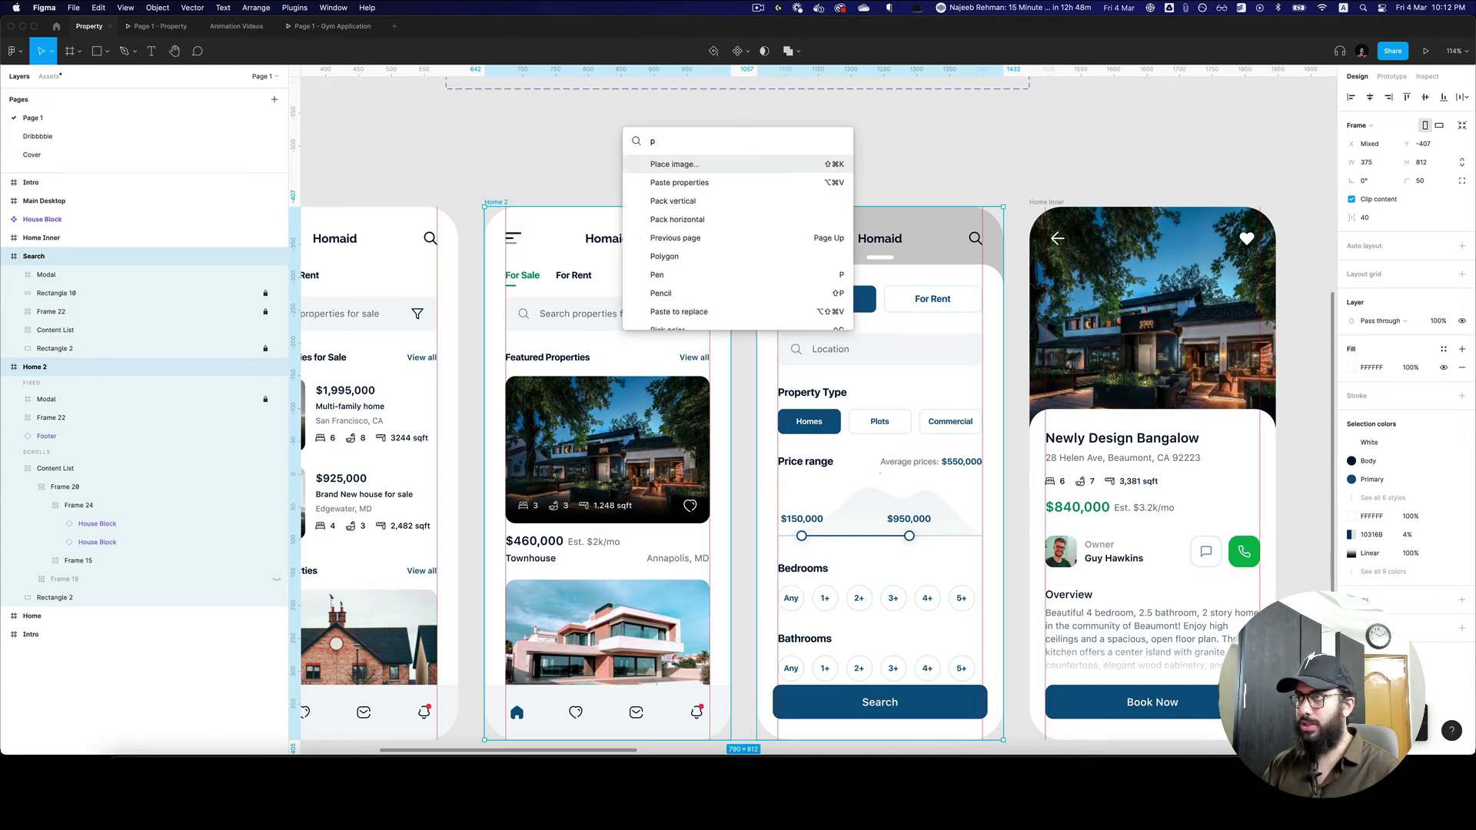
type("roto")
key("Return")
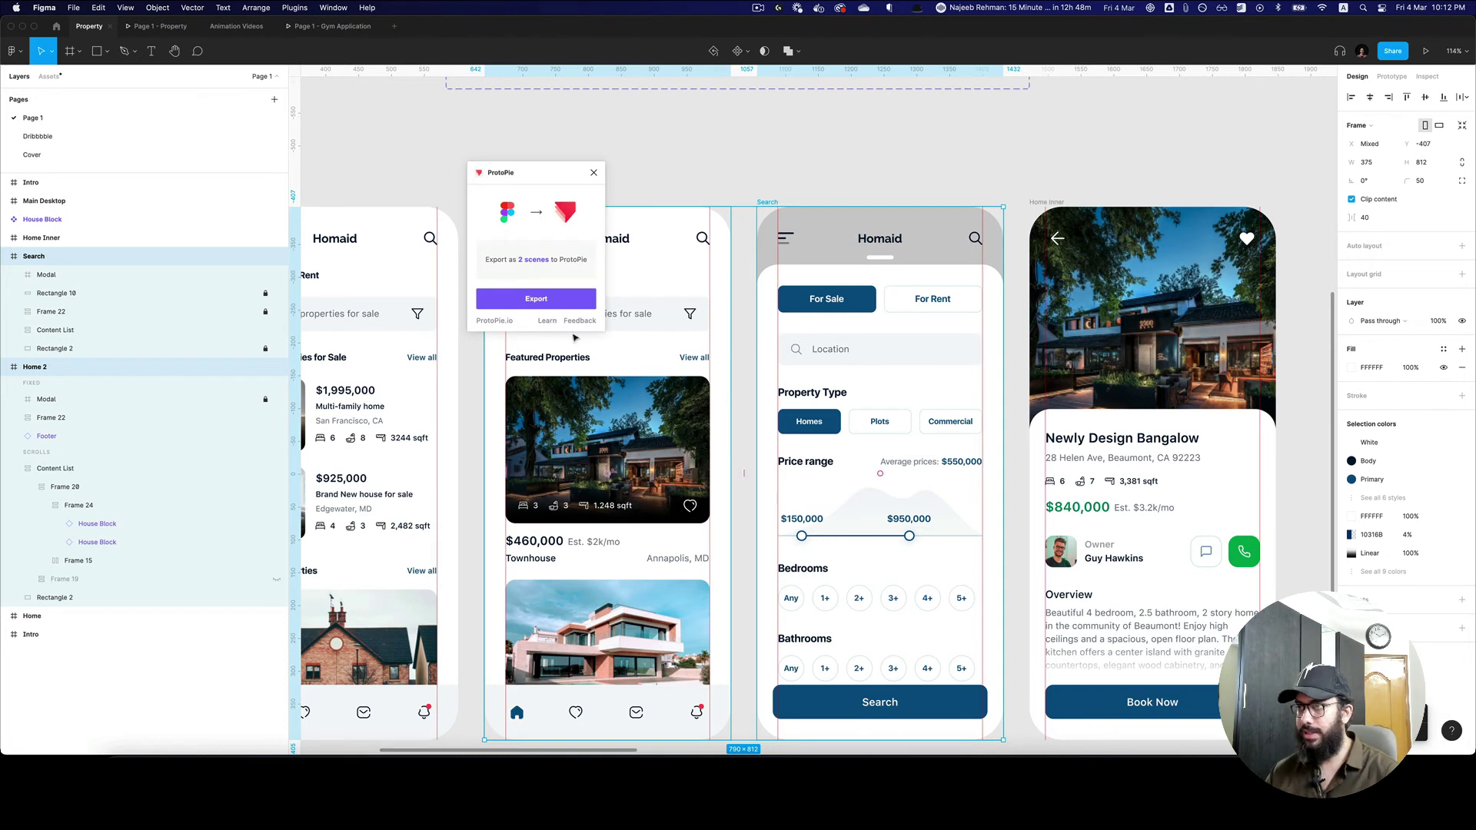
left_click(569, 299)
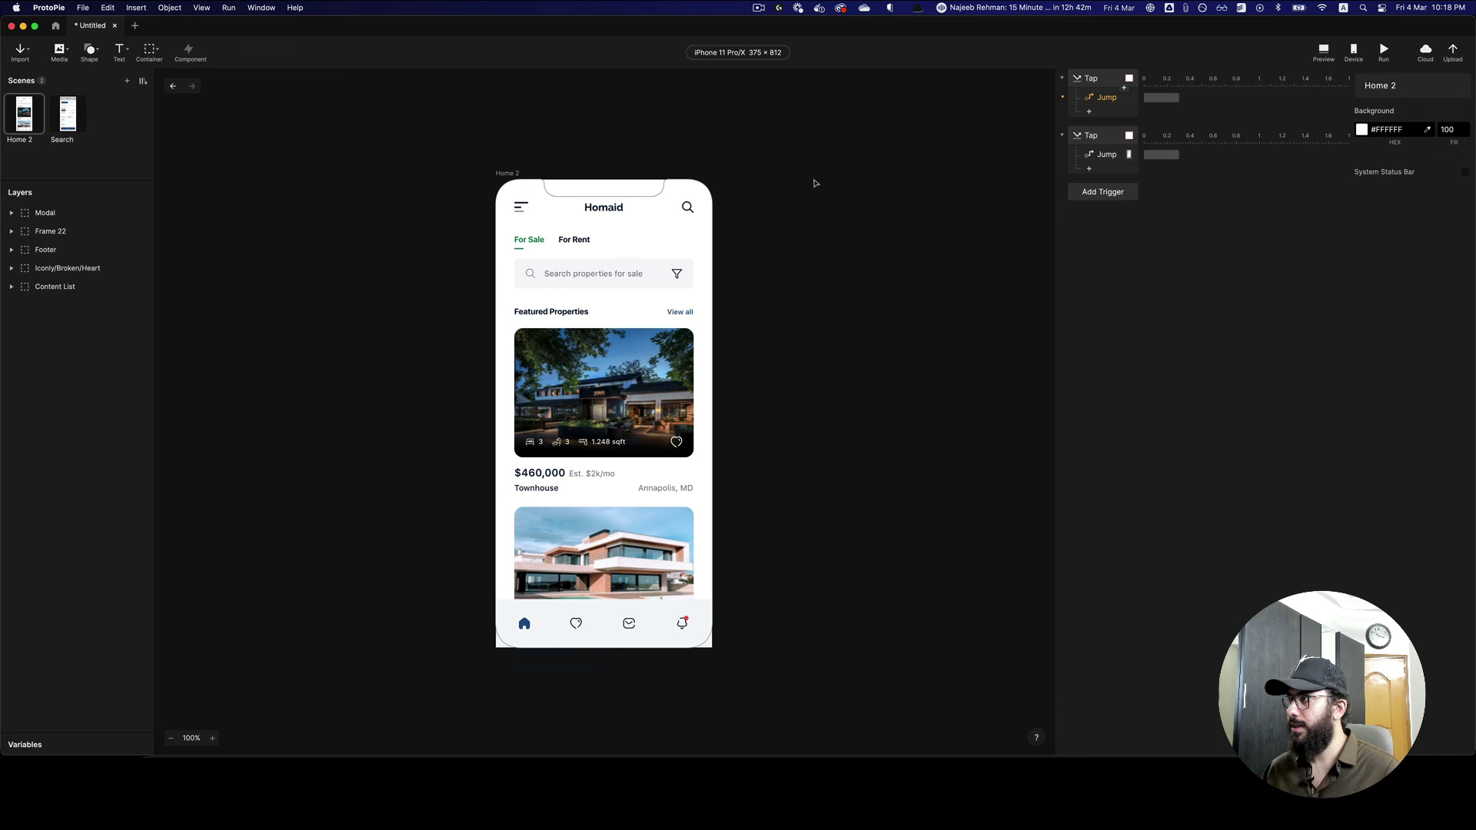
Preview Home 2 and open then dismiss the filter sheet twice to test its slide animation.
left_click(1323, 50)
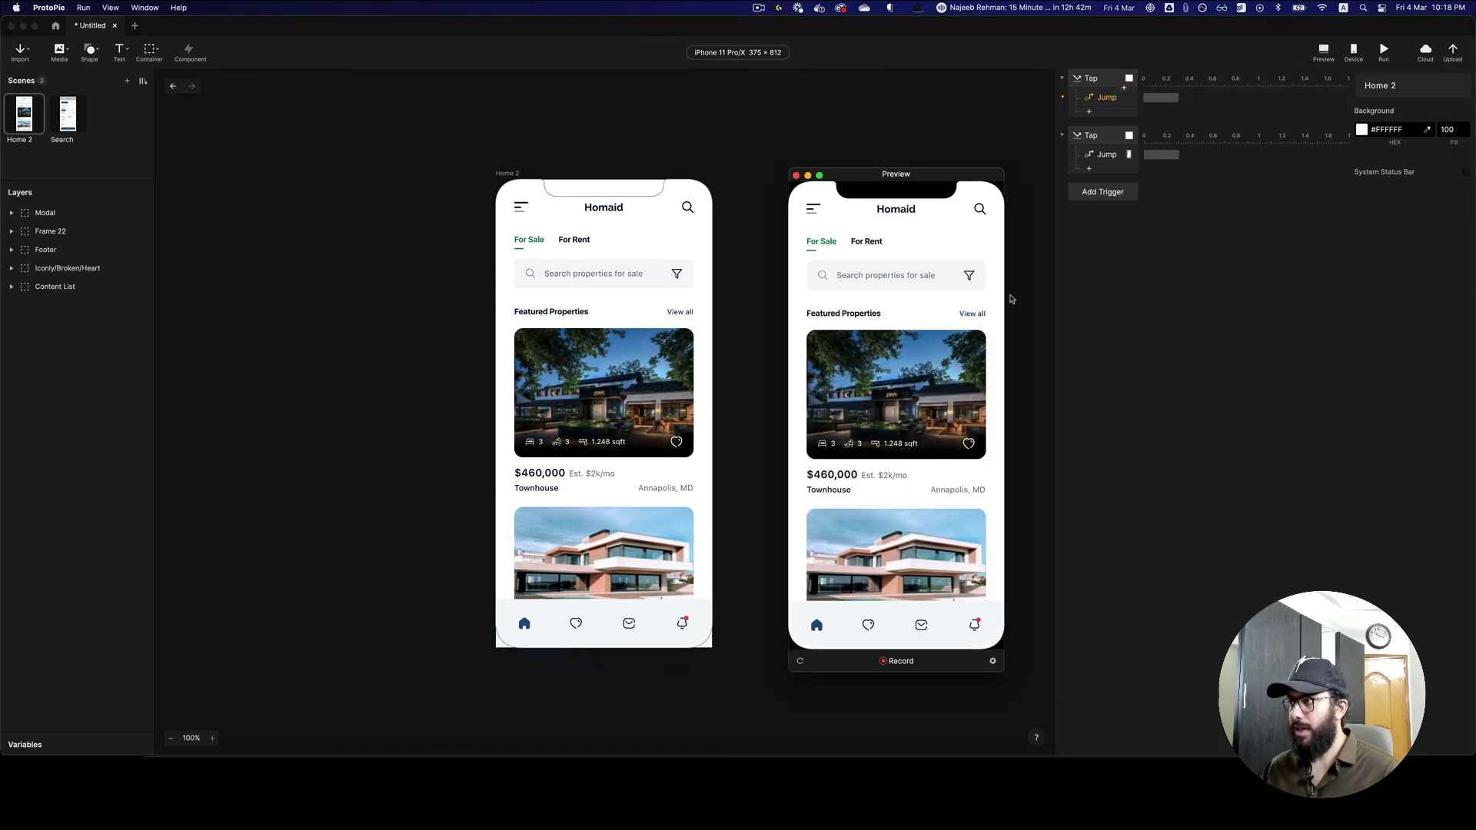
left_click(968, 275)
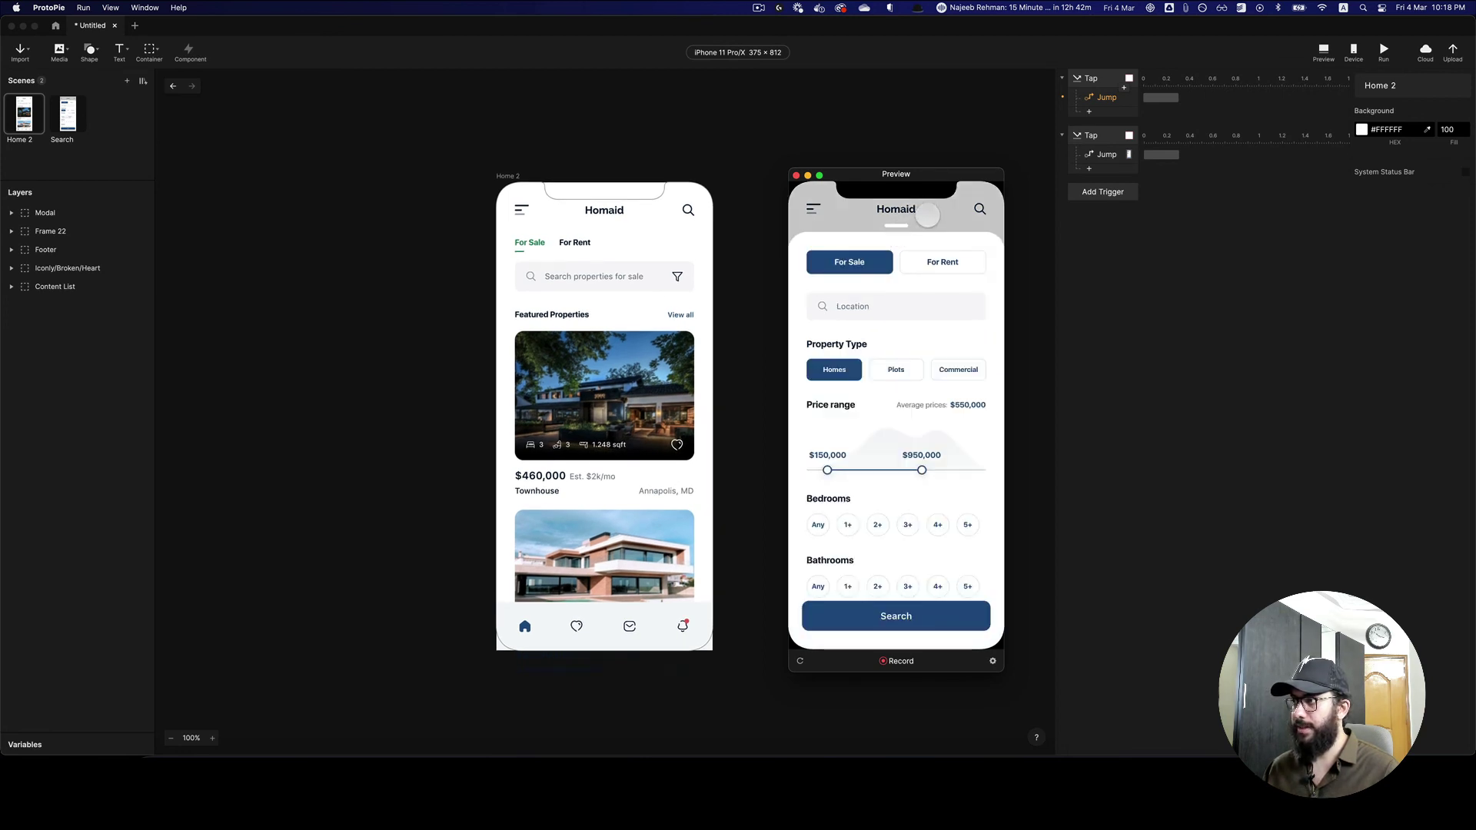
left_click(928, 219)
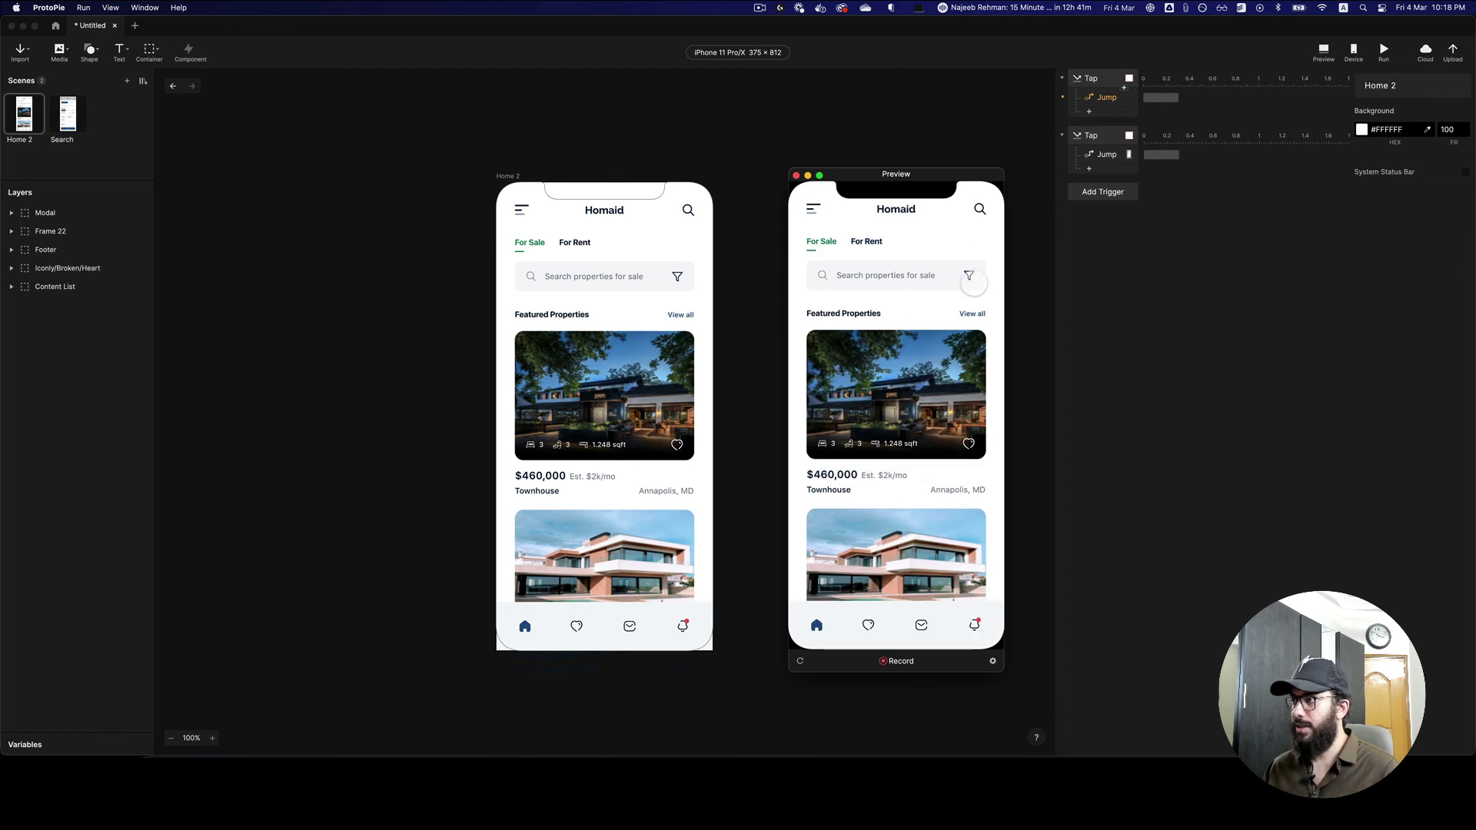
left_click(969, 275)
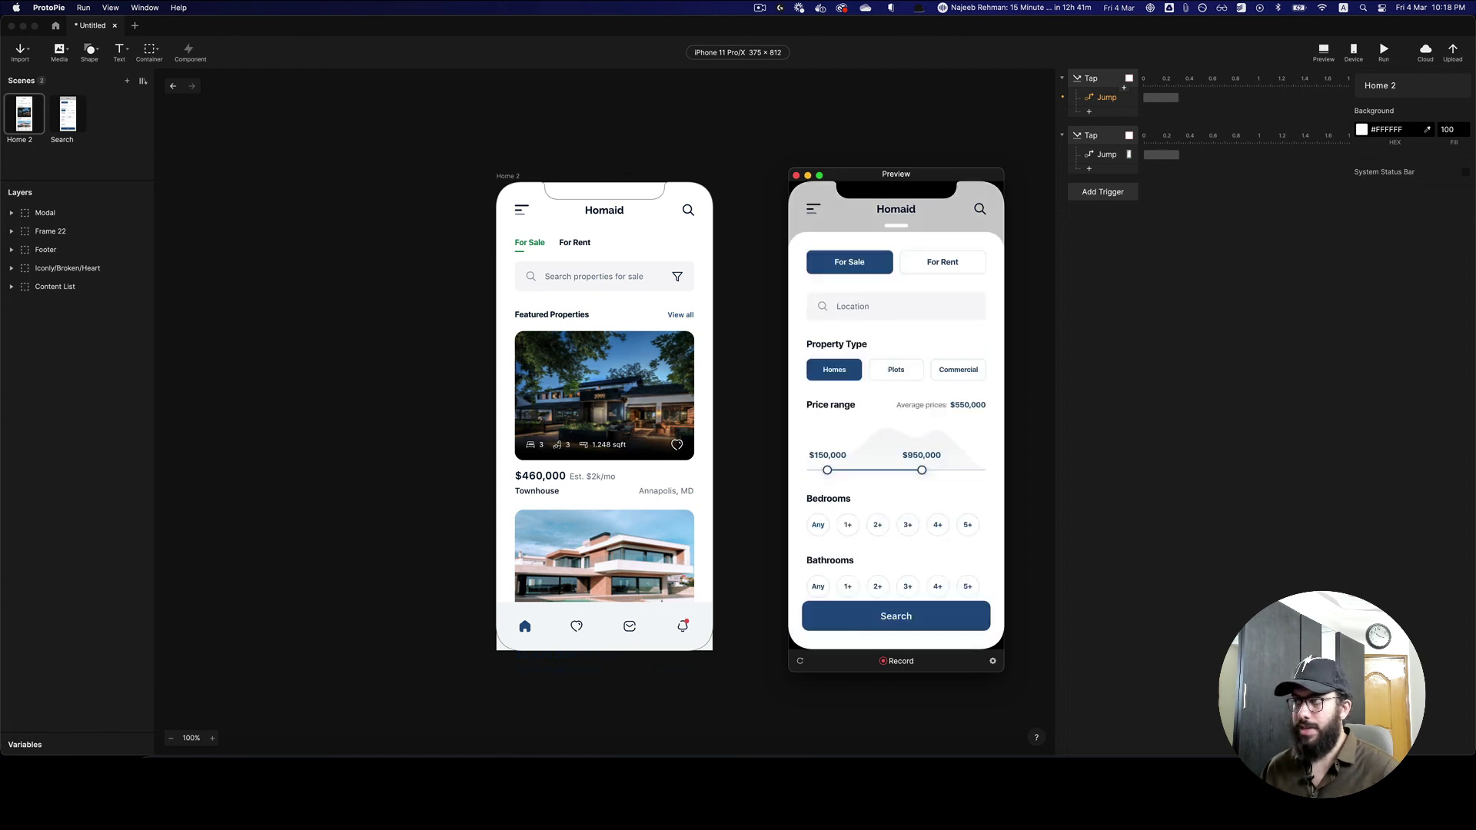
left_click(930, 221)
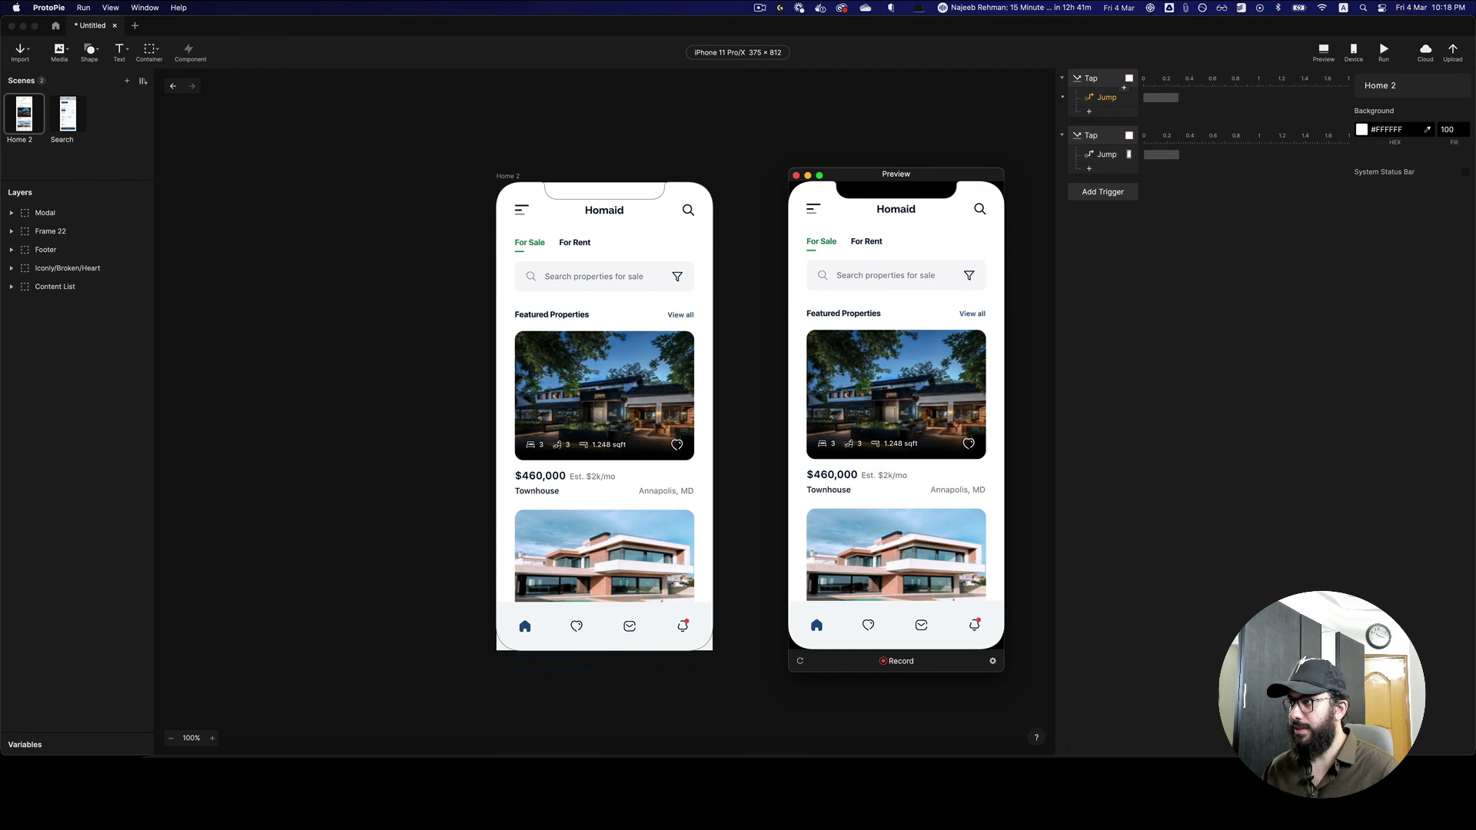
mouse_move(945, 174)
left_mouse_down()
mouse_move(910, 172)
mouse_move(925, 170)
left_mouse_up()
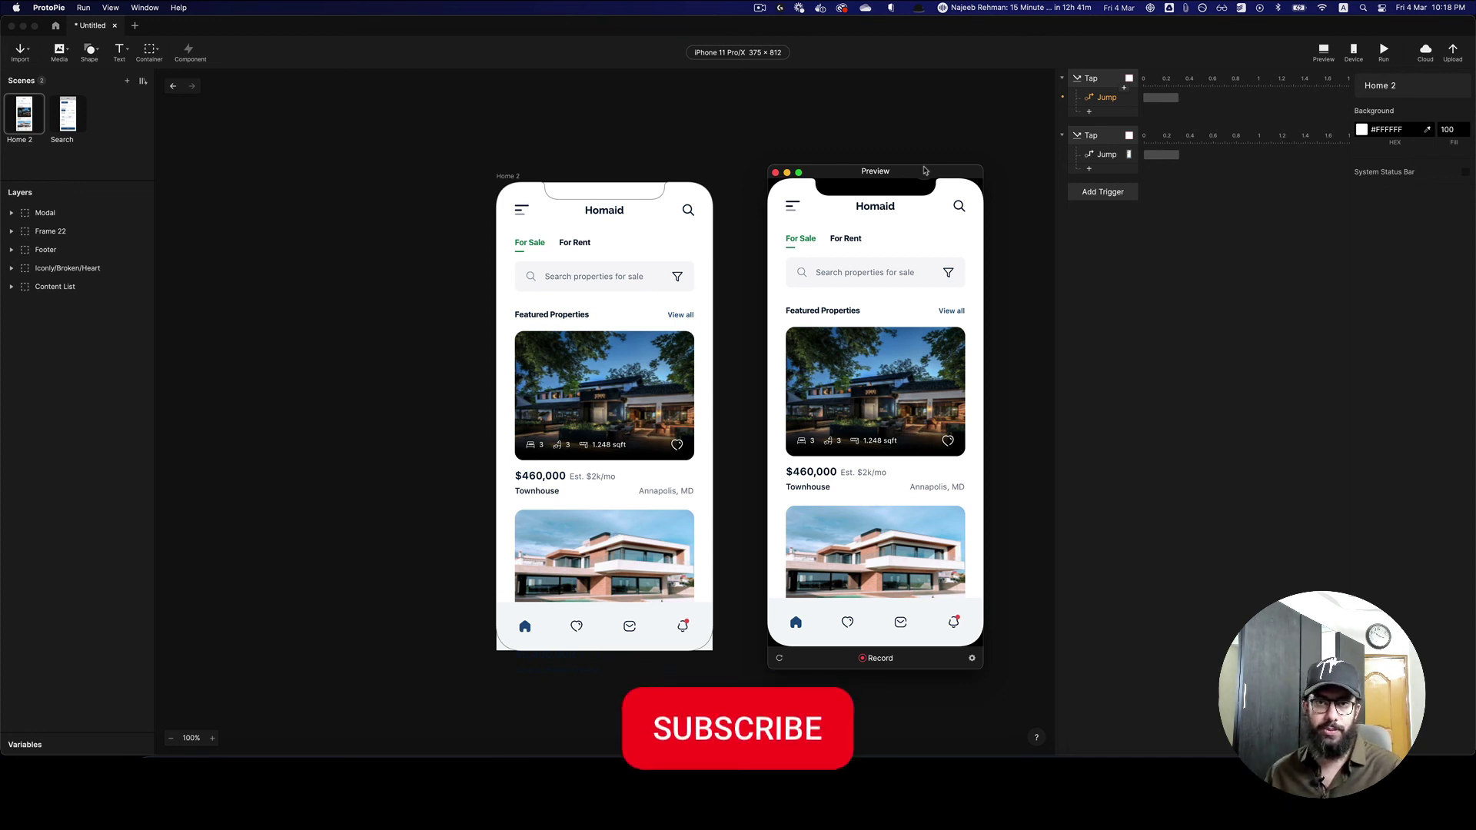
left_click_drag(925, 170, 931, 180)
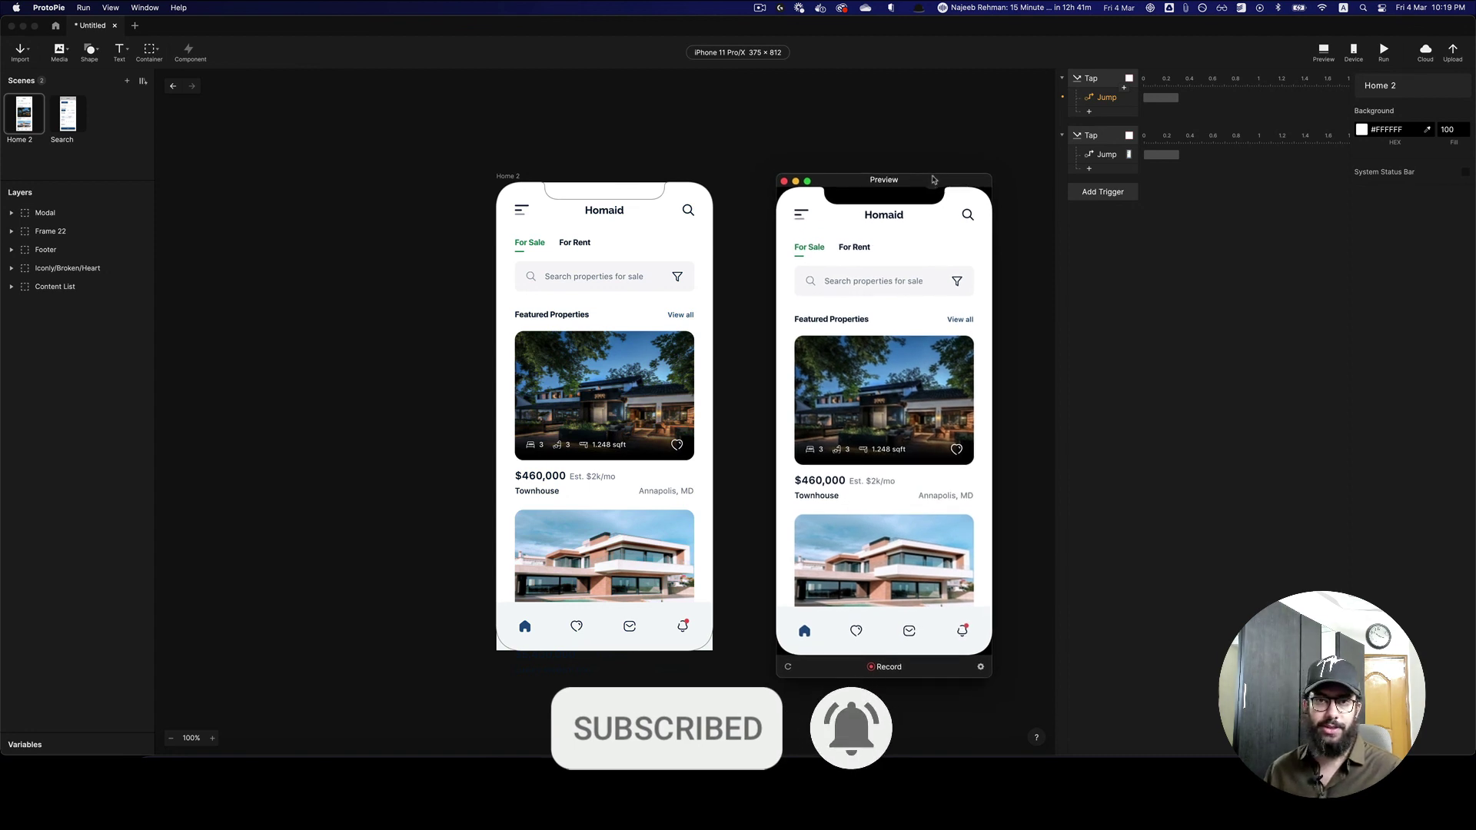